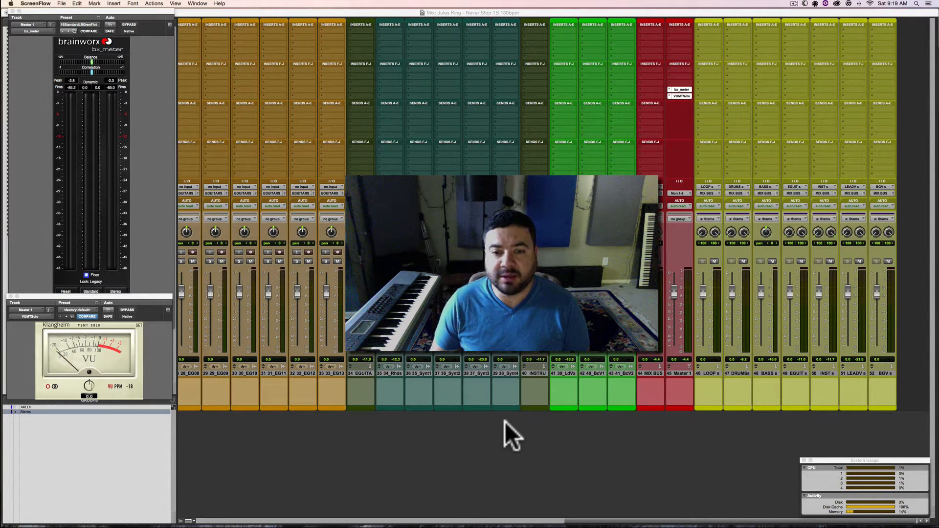
{"action": "scroll", "coordinate": [383, 353], "scroll_direction": "left", "scroll_amount": 10}
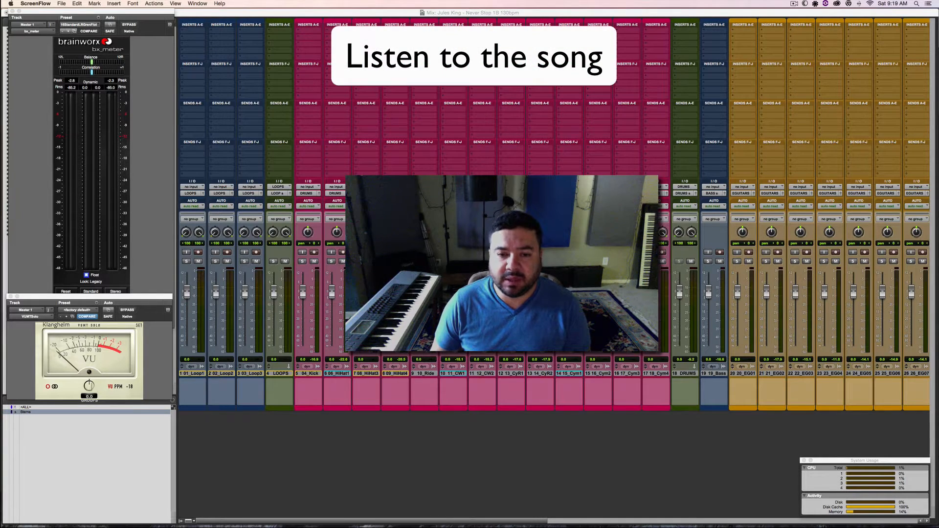
{"action": "scroll", "coordinate": [553, 214], "scroll_direction": "right", "scroll_amount": 7}
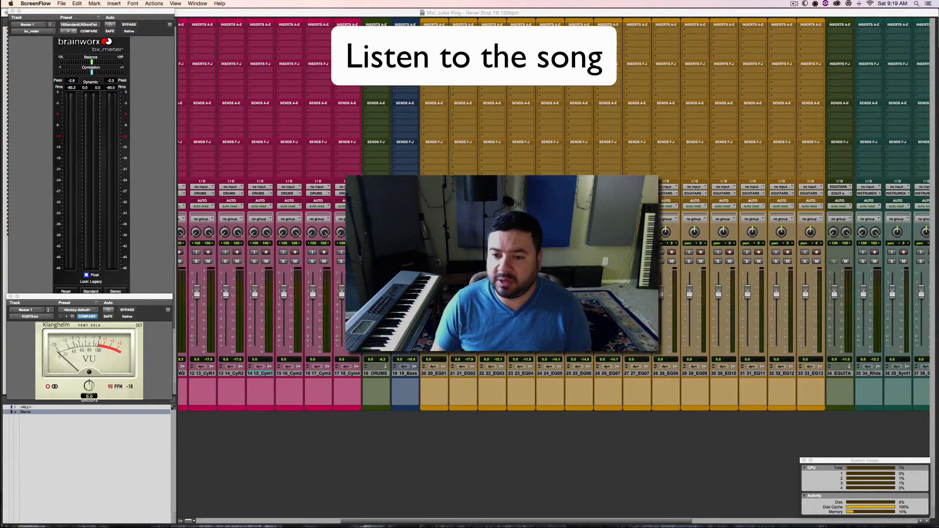
{"action": "scroll", "coordinate": [553, 214], "scroll_direction": "right", "scroll_amount": 4}
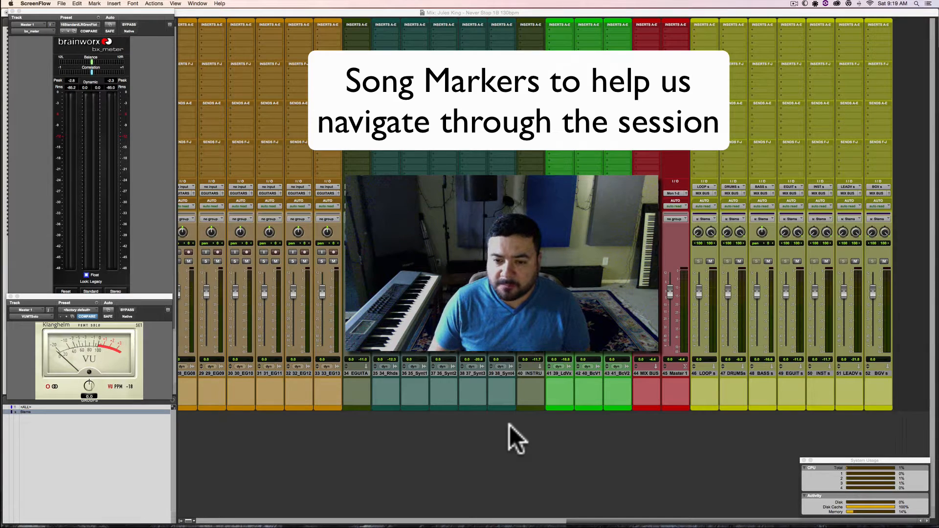
{"action": "scroll", "coordinate": [509, 425], "scroll_direction": "left", "scroll_amount": 2}
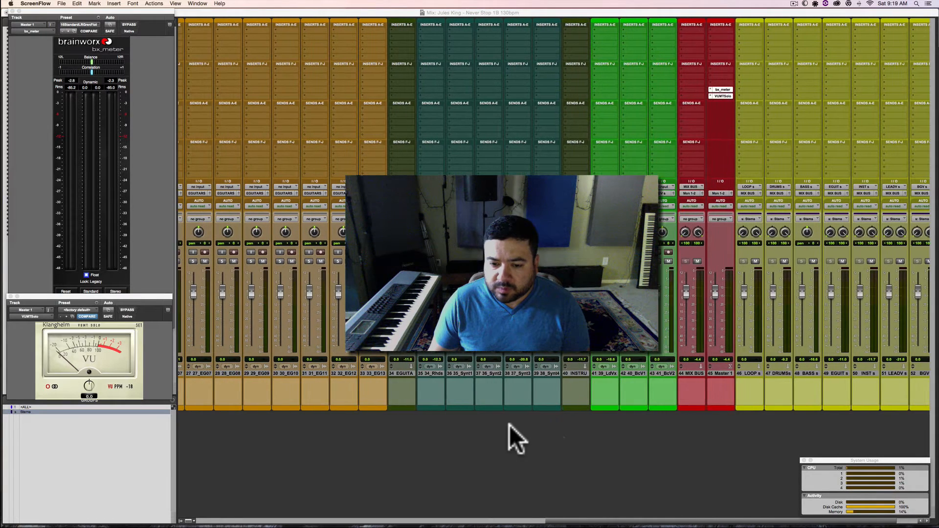
Switch to Notes, read the Series 2. Part 2 Static Mix note, and return to Pro Tools.
{"action": "mouse_move", "coordinate": [521, 522]}
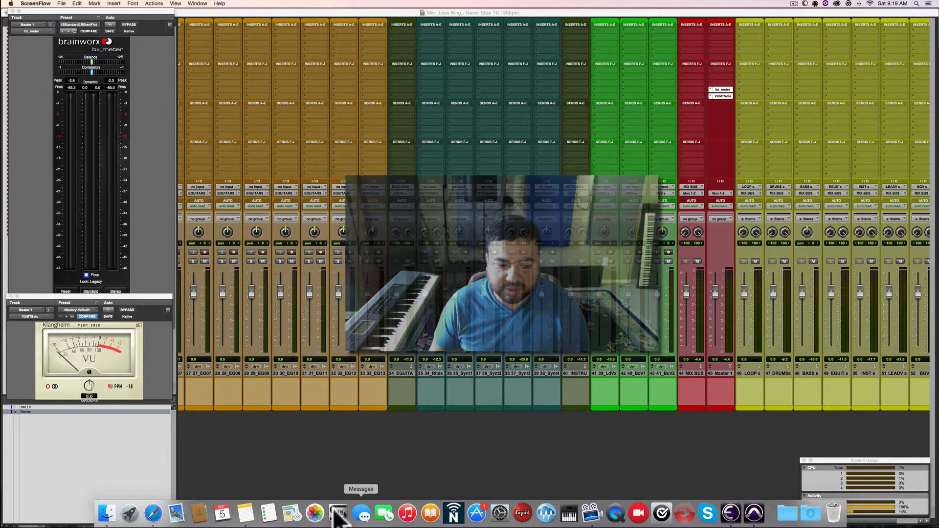
{"action": "left_click", "coordinate": [250, 516]}
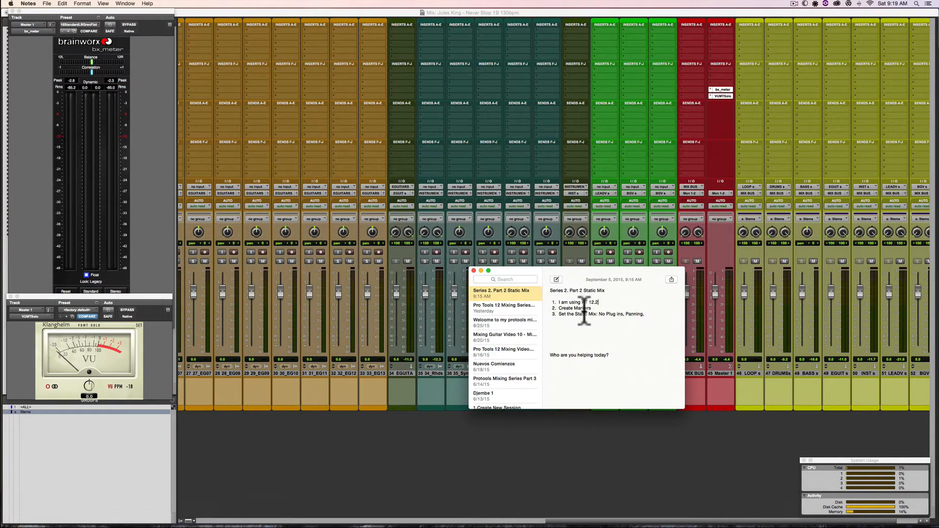
{"action": "left_click", "coordinate": [561, 425]}
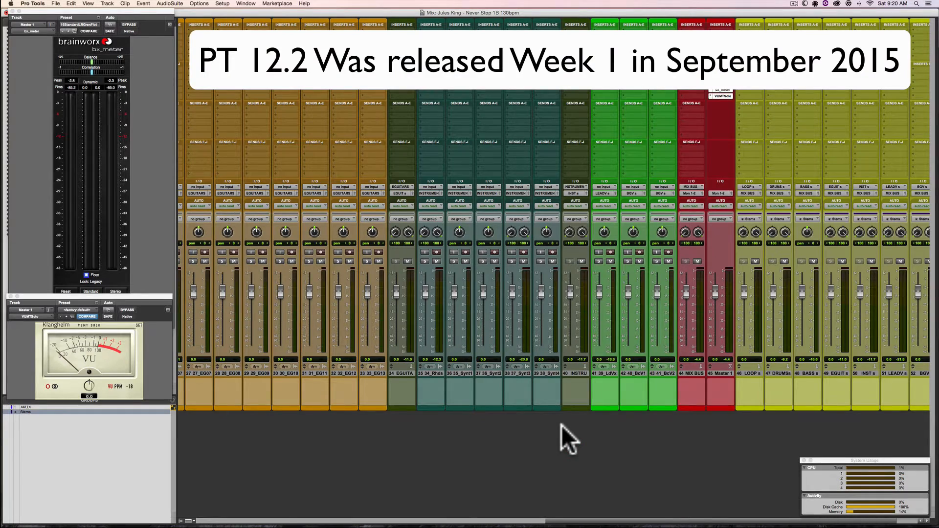
Look through the available meter types and gain reduction meter options for the track meters in the mixer.
{"action": "right_click", "coordinate": [698, 311]}
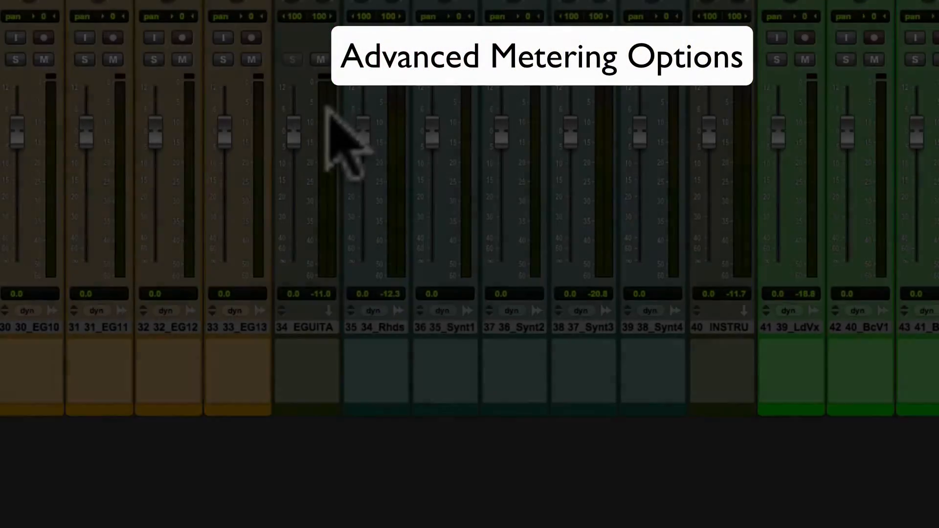
{"action": "right_click", "coordinate": [323, 93]}
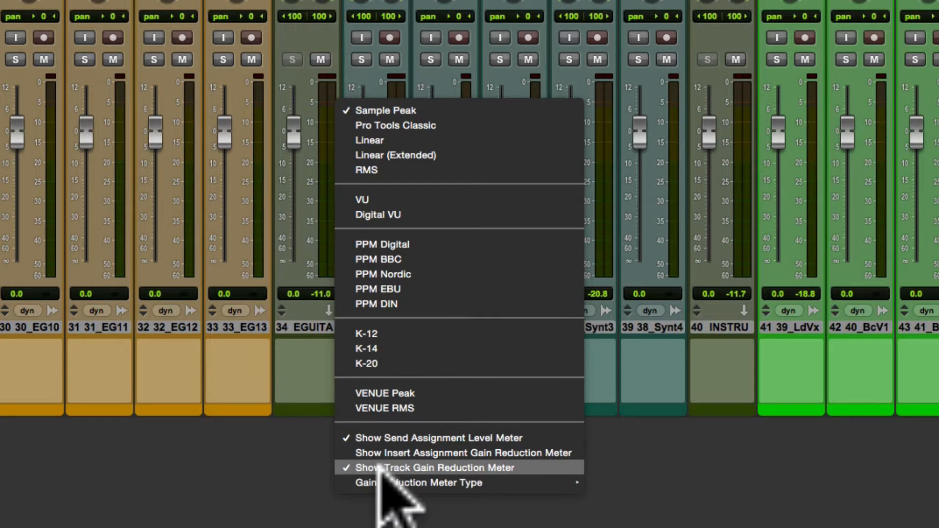
{"action": "mouse_move", "coordinate": [407, 474]}
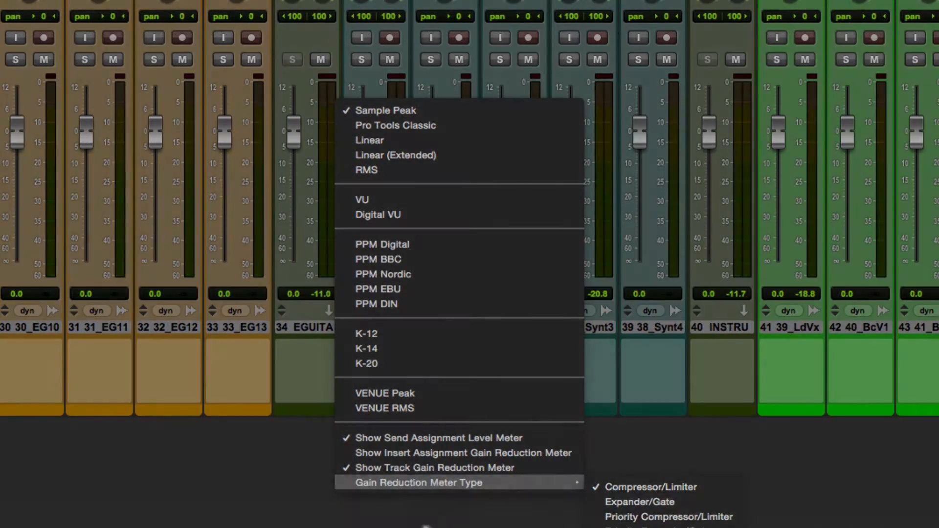
{"action": "left_click", "coordinate": [437, 482]}
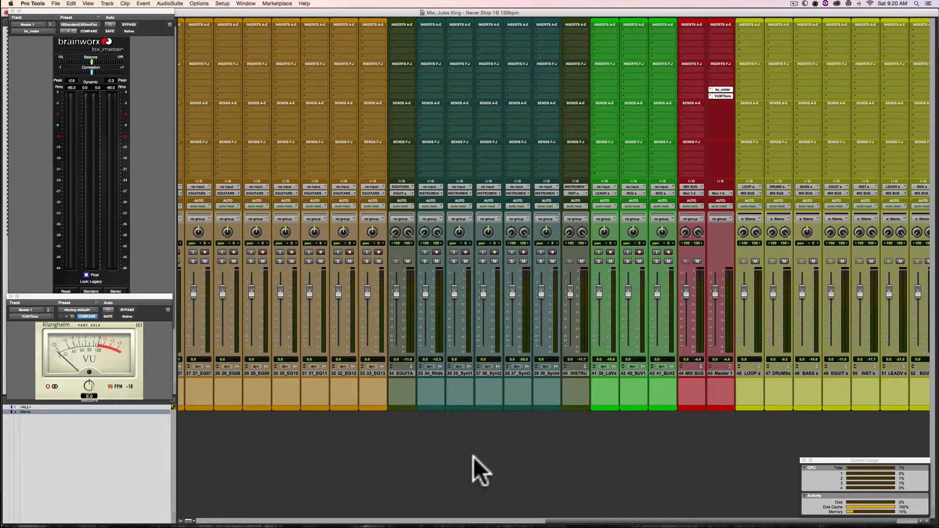
View the stem tracks, check the static mix task list in Notes again, and return to Pro Tools.
{"action": "scroll", "coordinate": [475, 456], "scroll_direction": "right", "scroll_amount": 3}
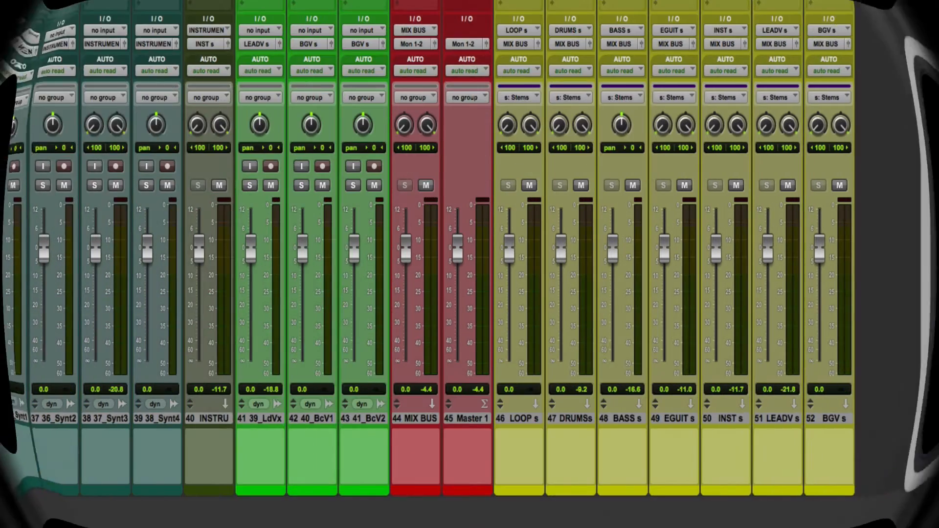
{"action": "left_click", "coordinate": [115, 521]}
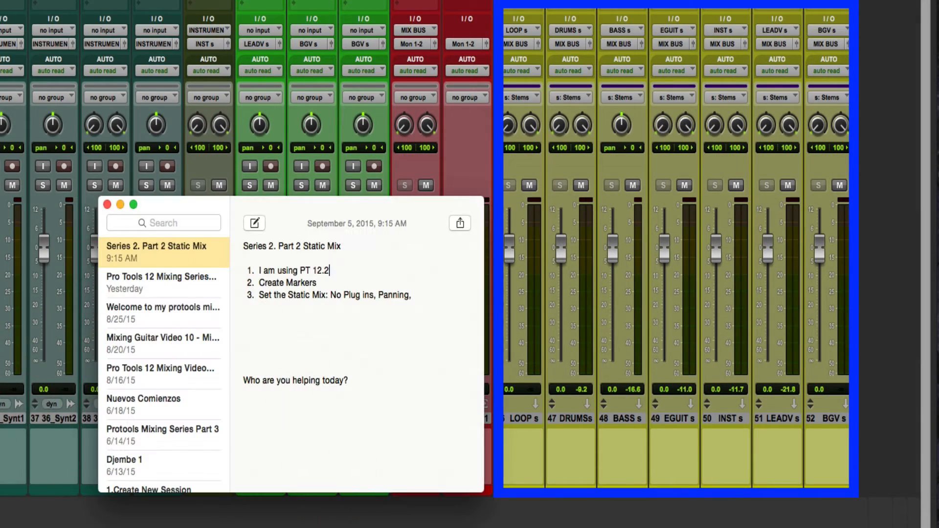
{"action": "key", "text": "super+Tab"}
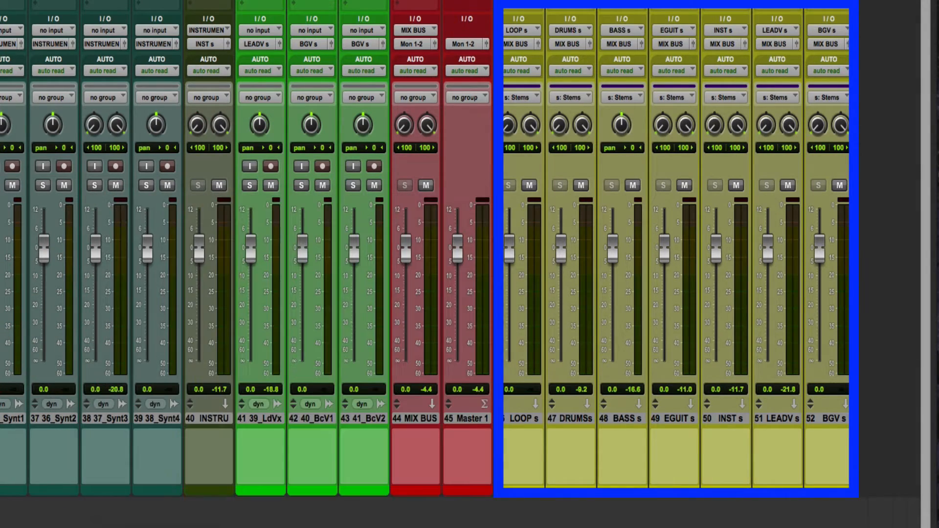
Switch to the Edit window and play the song from the beginning, and again from 0:05.810 on the 06_HiHat1 track.
{"action": "key", "text": "super+equal"}
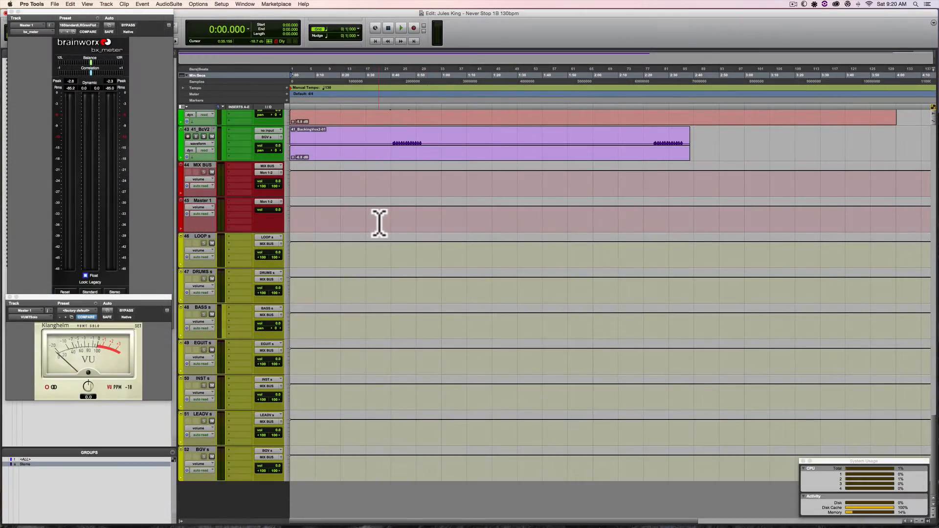
{"action": "scroll", "coordinate": [380, 223], "scroll_direction": "up", "scroll_amount": 10}
{"action": "scroll", "coordinate": [380, 224], "scroll_direction": "up", "scroll_amount": 15}
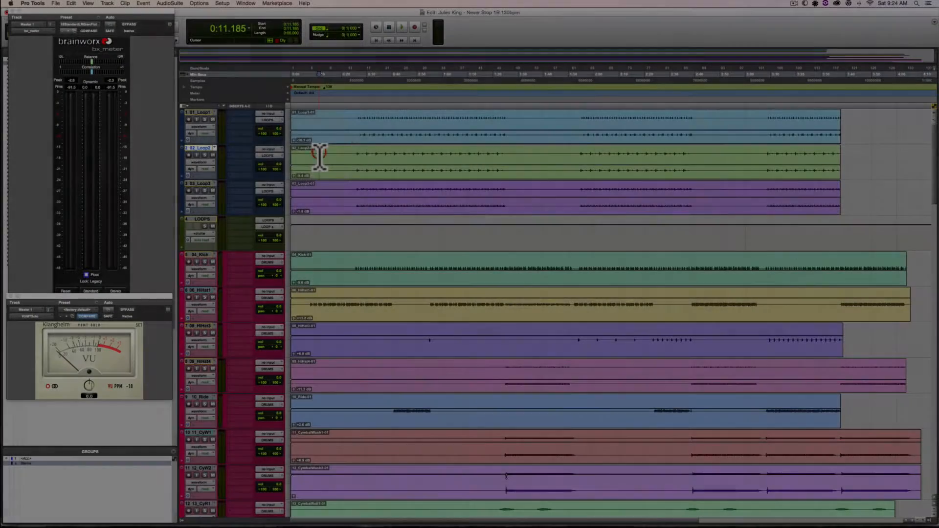
{"action": "key", "text": "Return"}
{"action": "key", "text": "space"}
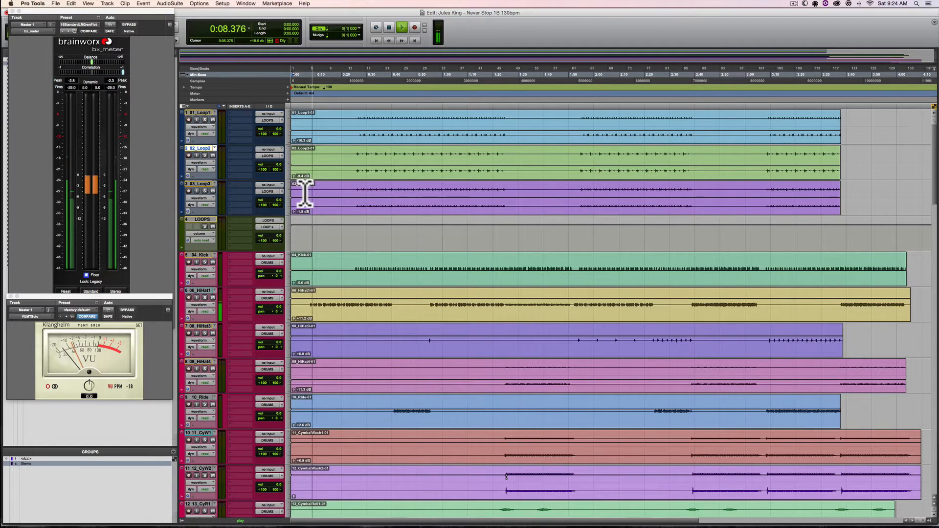
{"action": "key", "text": "space"}
{"action": "left_click", "coordinate": [306, 223]}
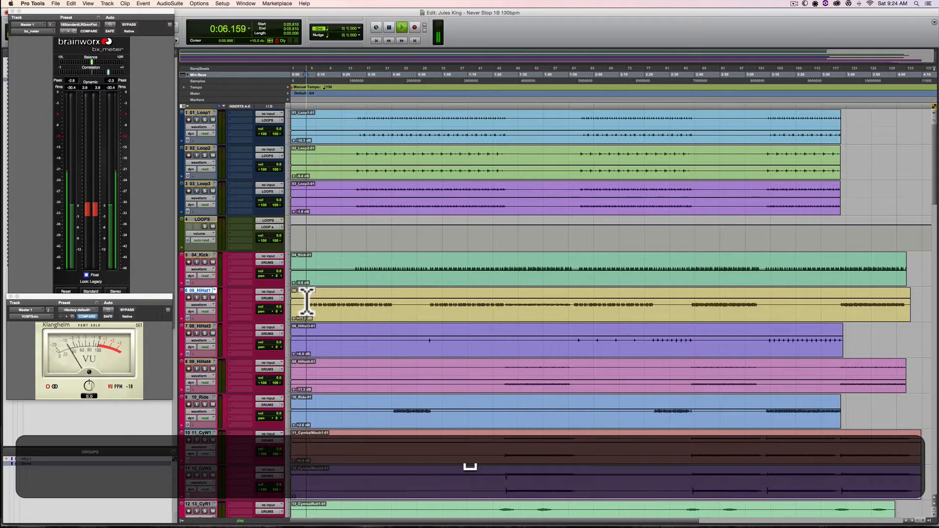
Audition the opening around the 19_Bass and 20_EG01 tracks at closer zoom to find where the music starts.
{"action": "scroll", "coordinate": [307, 304], "scroll_direction": "down", "scroll_amount": 15}
{"action": "scroll", "coordinate": [311, 254], "scroll_direction": "down", "scroll_amount": 1}
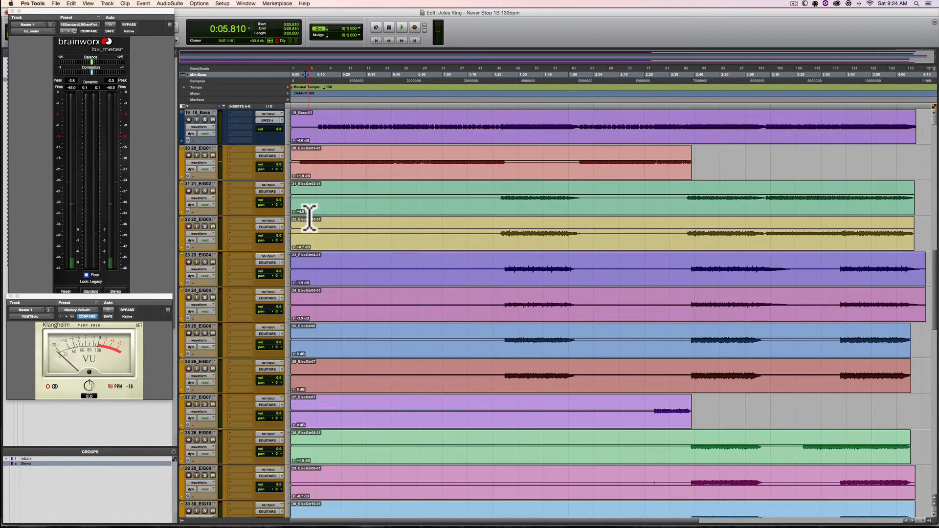
{"action": "key", "text": "t"}
{"action": "left_click", "coordinate": [304, 132]}
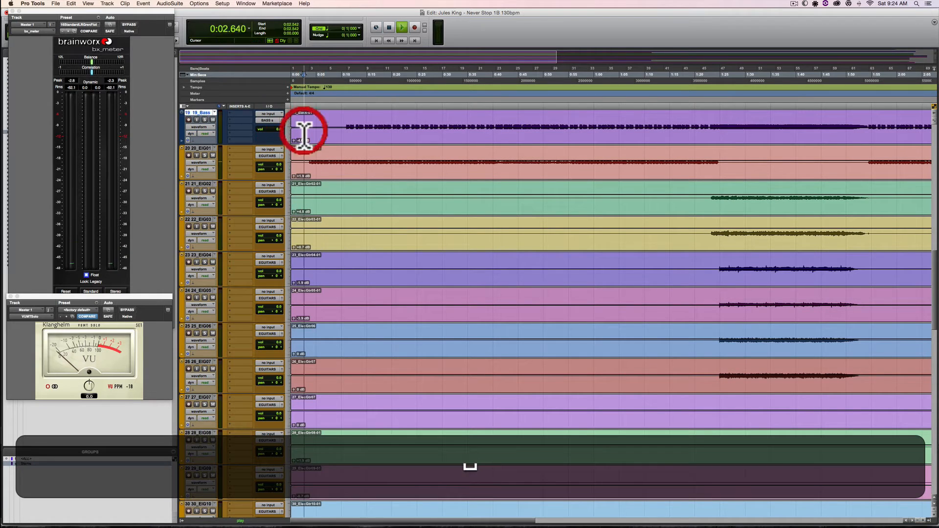
{"action": "key", "text": "space"}
{"action": "key", "text": "space"}
{"action": "left_click", "coordinate": [306, 166]}
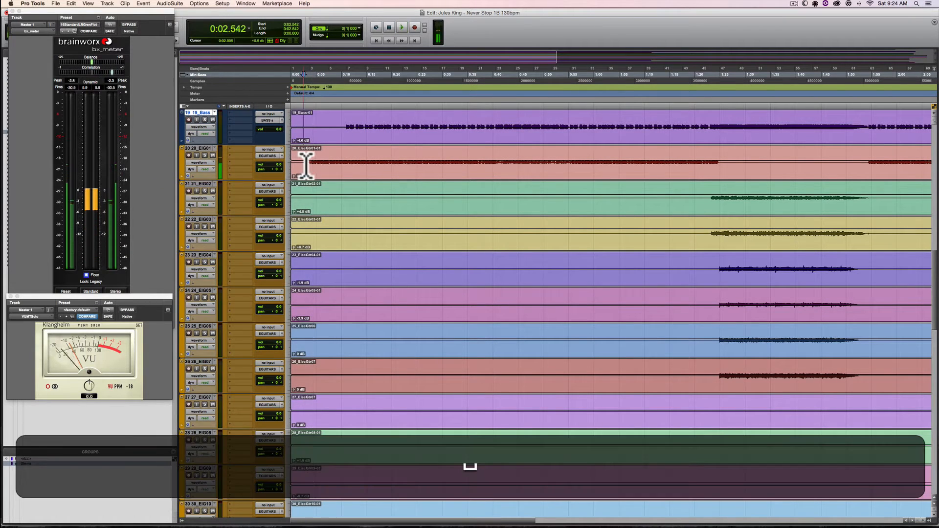
{"action": "left_click", "coordinate": [309, 161]}
{"action": "key", "text": "KP_Enter"}
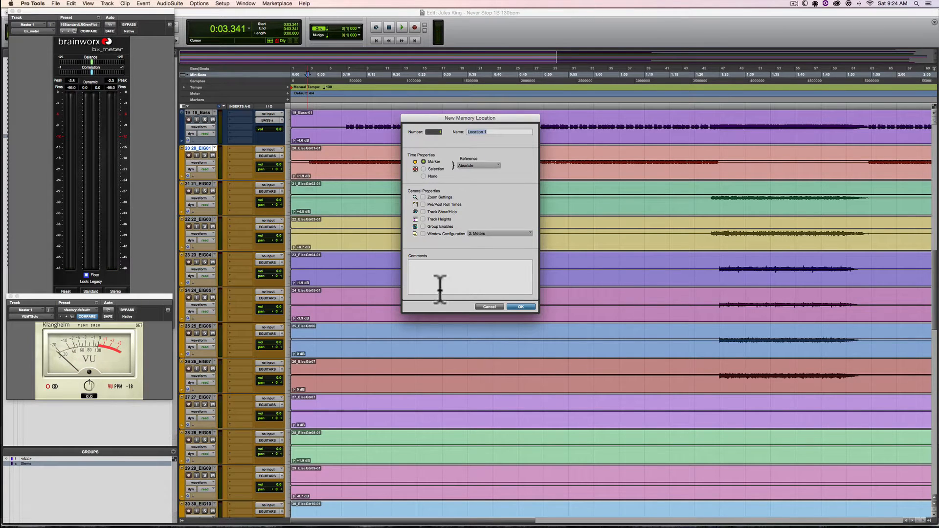
{"action": "left_click", "coordinate": [486, 305]}
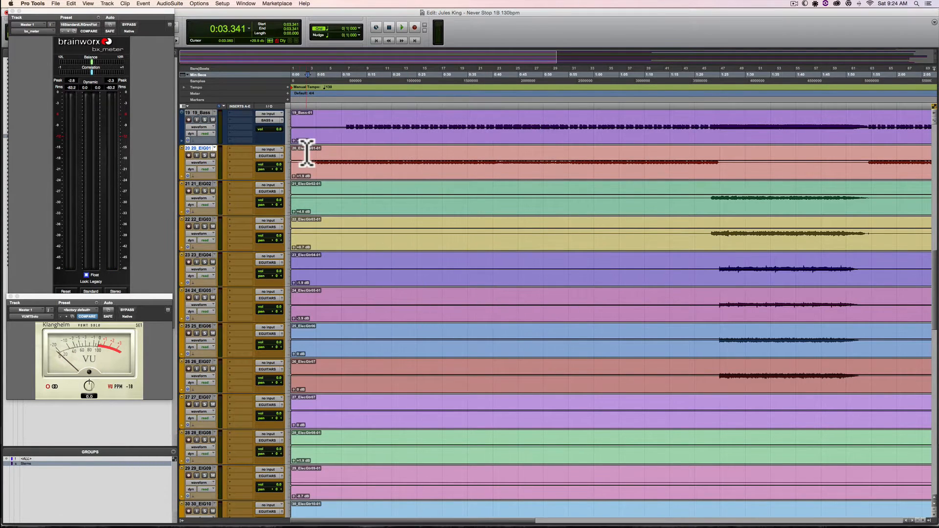
Place the edit cursor at 0:03.413 with the Selector tool, where the audio on the 20_EG01 track begins.
{"action": "key", "text": "F7"}
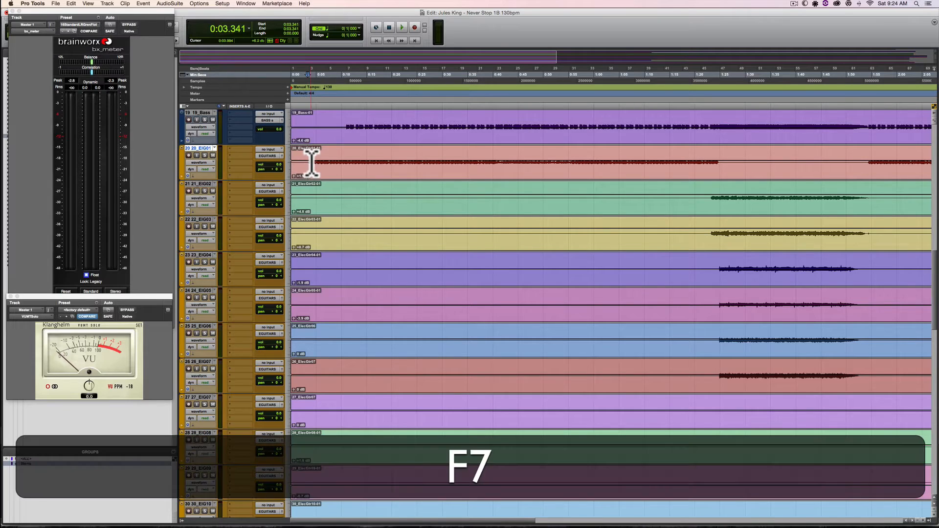
{"action": "key", "text": "F6"}
{"action": "key", "text": "F7"}
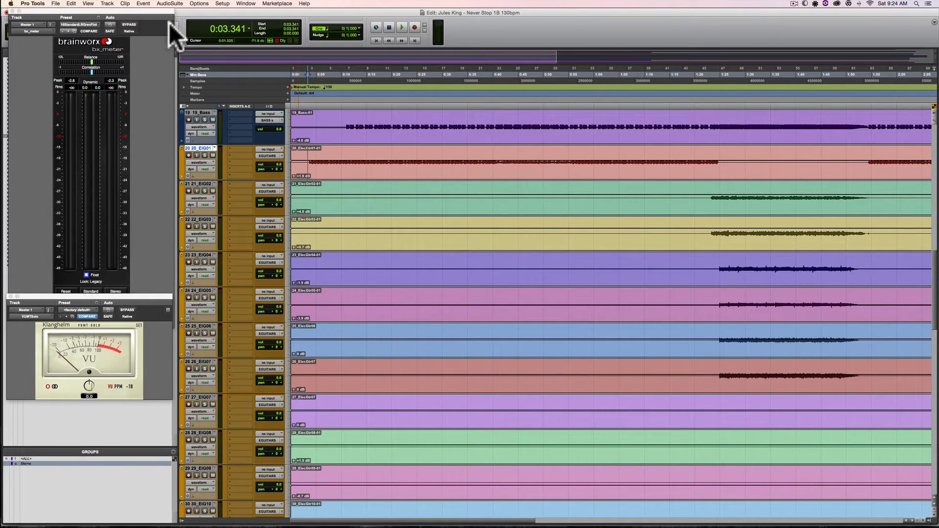
{"action": "left_click", "coordinate": [308, 163]}
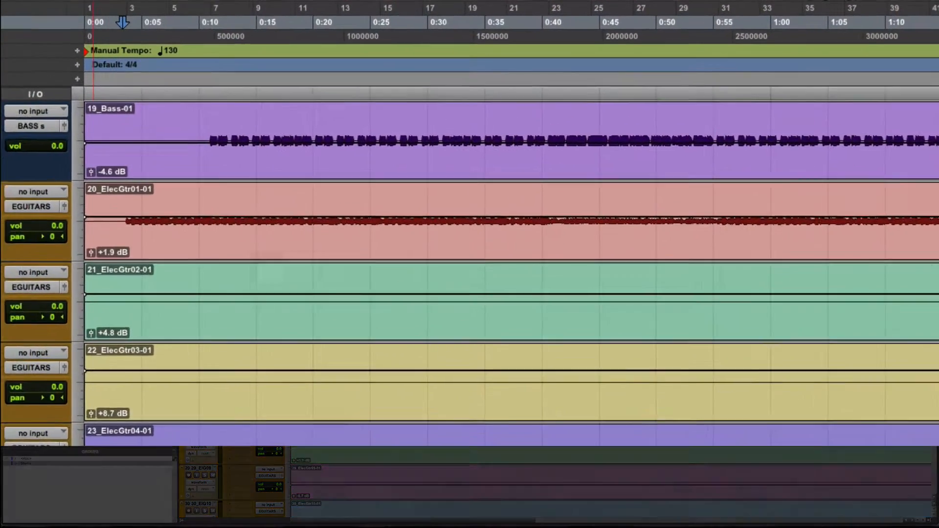
{"action": "key", "text": "space"}
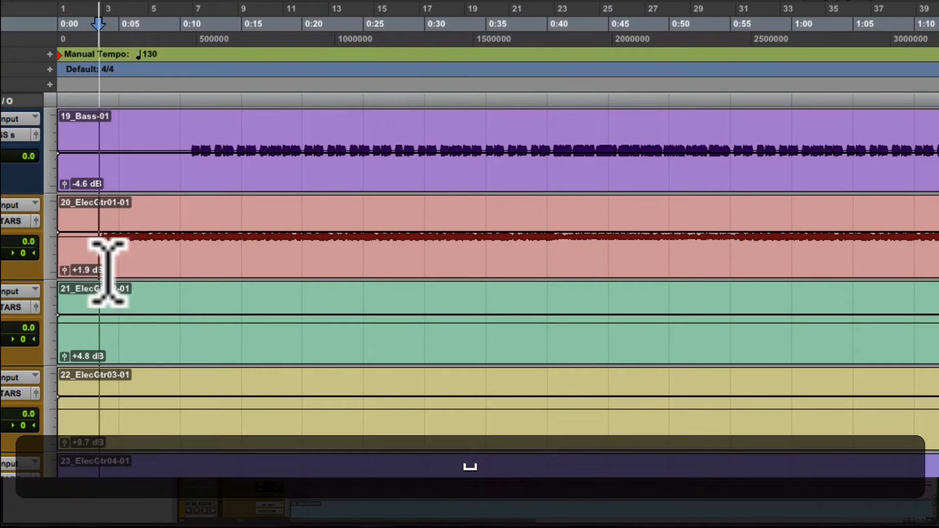
{"action": "left_click", "coordinate": [100, 247]}
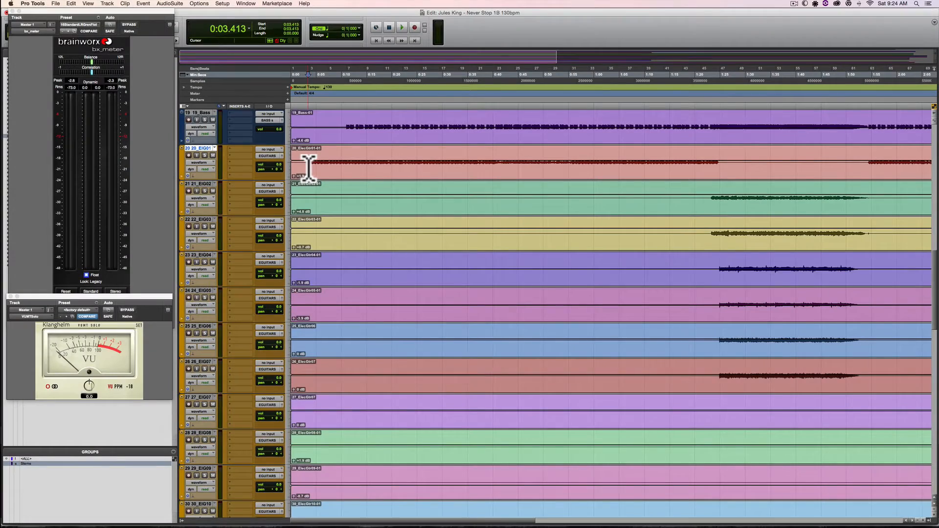
Create a marker memory location named 1.INTRO at the edit cursor.
{"action": "key", "text": "KP_Enter"}
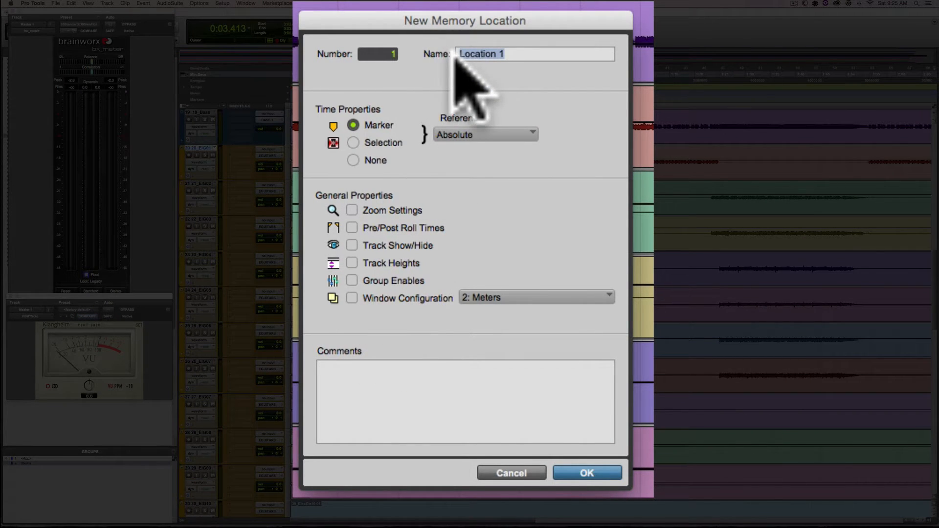
{"action": "type", "text": "INTRO"}
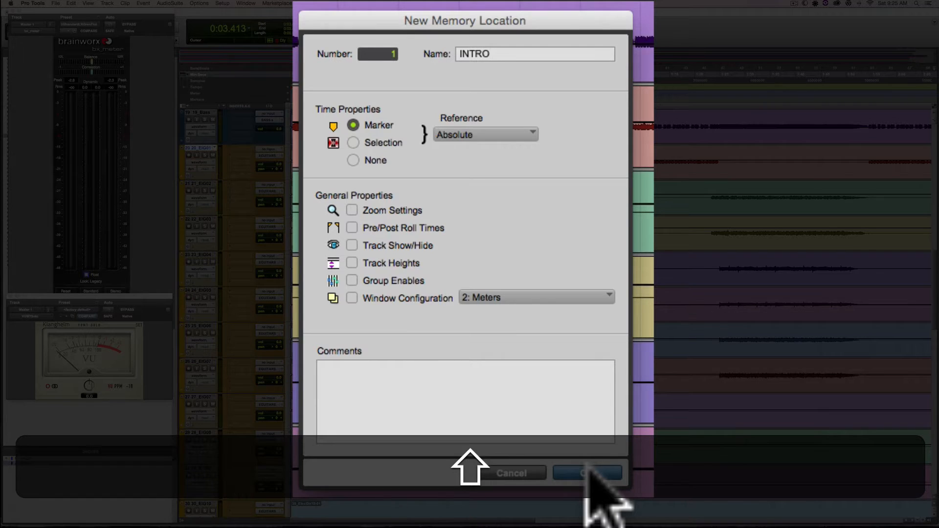
{"action": "left_click", "coordinate": [461, 55]}
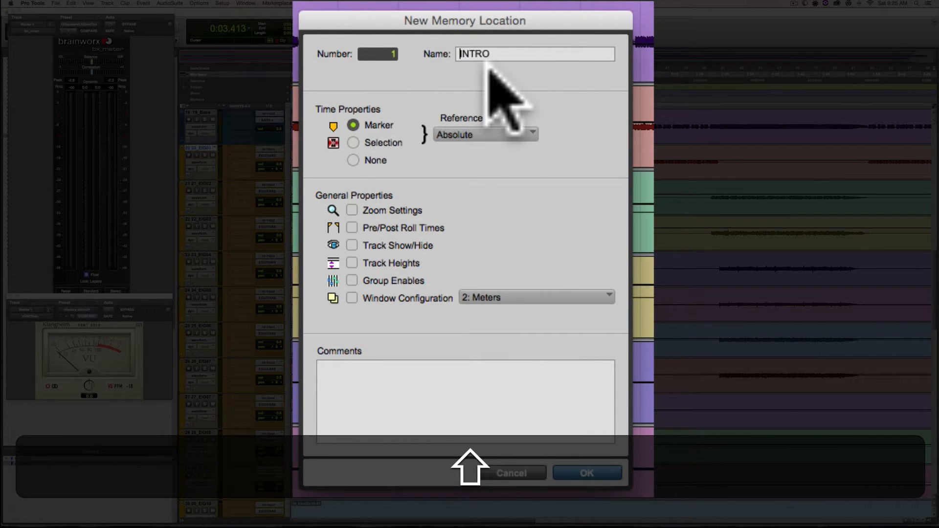
{"action": "key", "text": "Return"}
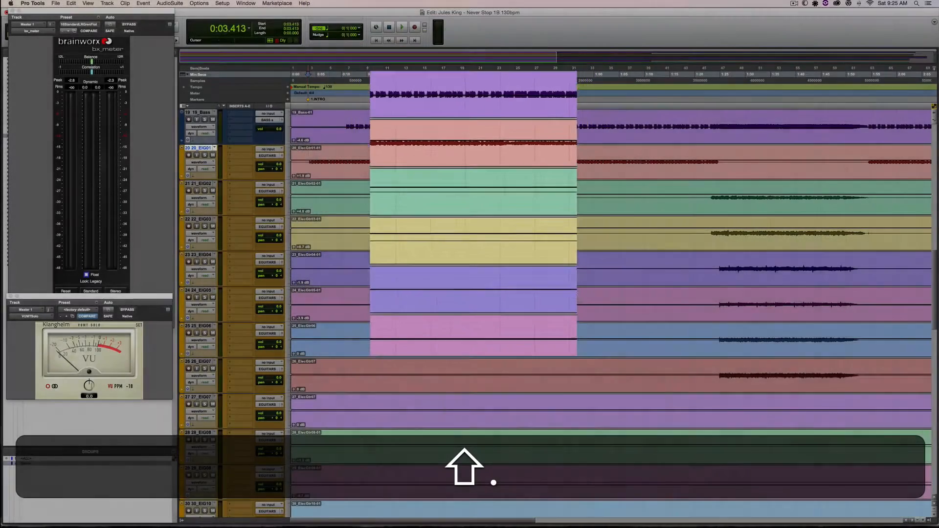
Open the Memory Locations window and rename the first marker as "1. Intro".
{"action": "key", "text": "shift+super+5"}
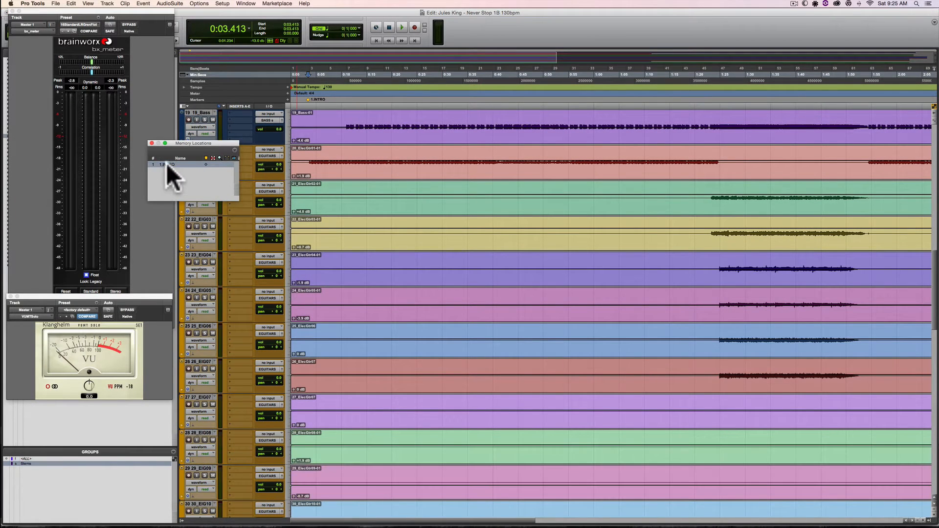
{"action": "double_click", "coordinate": [167, 164]}
{"action": "left_click", "coordinate": [472, 132]}
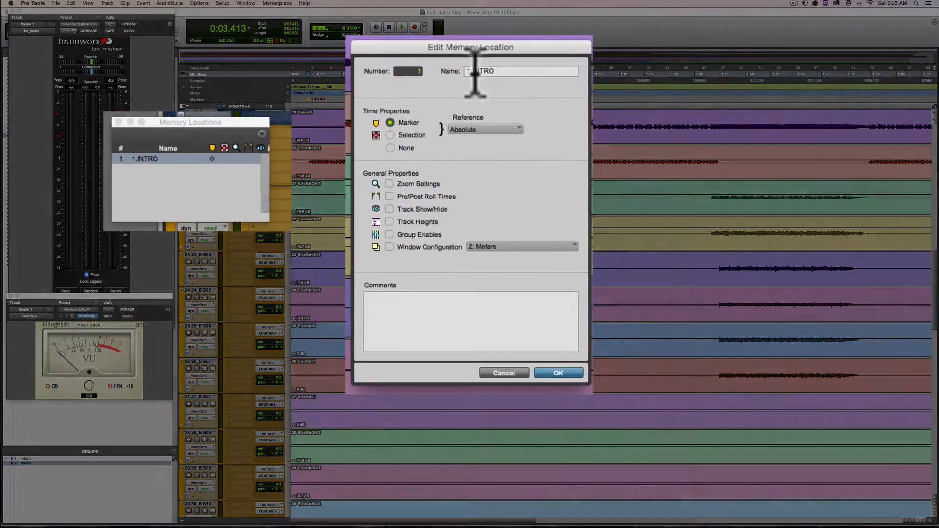
{"action": "left_click", "coordinate": [475, 72]}
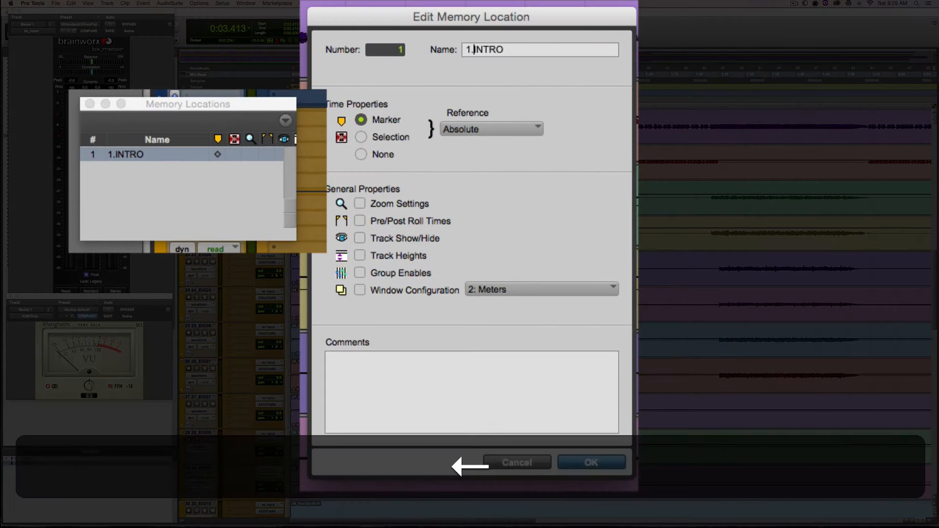
{"action": "left_click", "coordinate": [522, 49]}
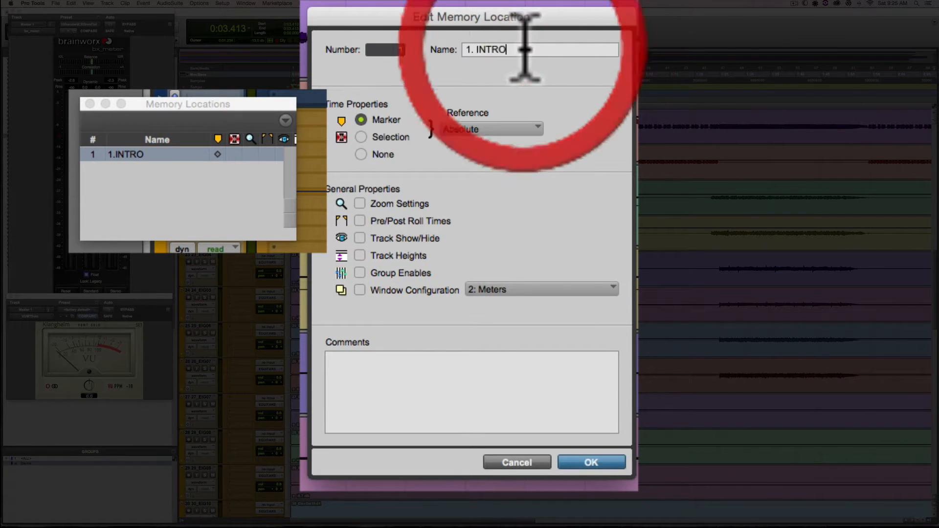
{"action": "key", "text": "BackSpace"}
{"action": "key", "text": "BackSpace"}
{"action": "key", "text": "BackSpace"}
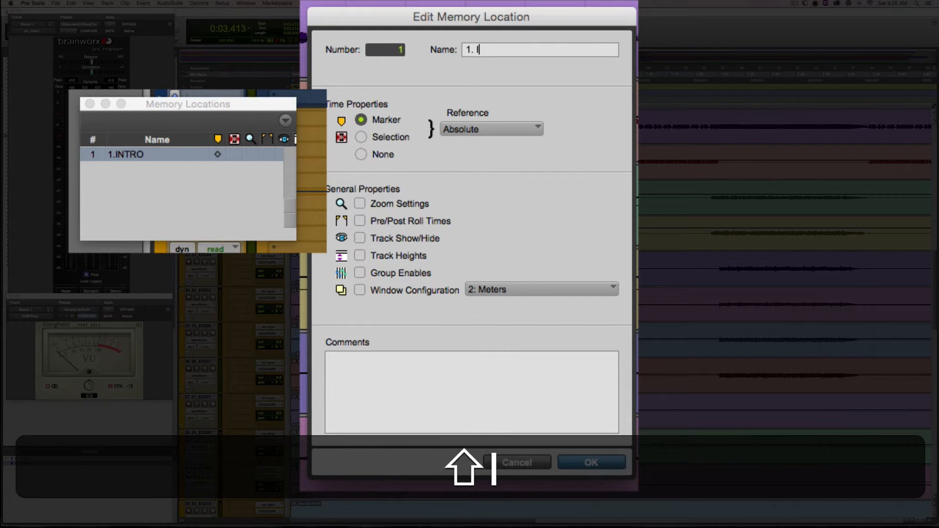
{"action": "type", "text": "N"}
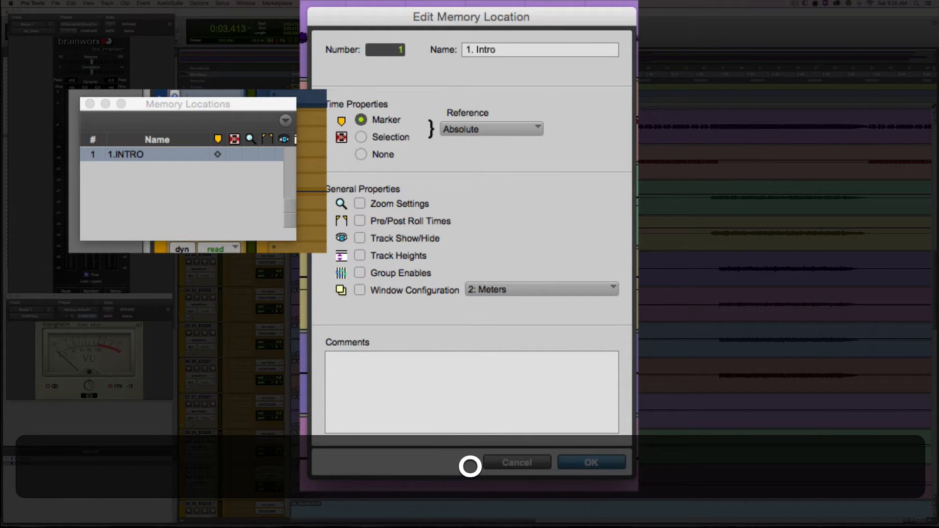
{"action": "left_click", "coordinate": [607, 460]}
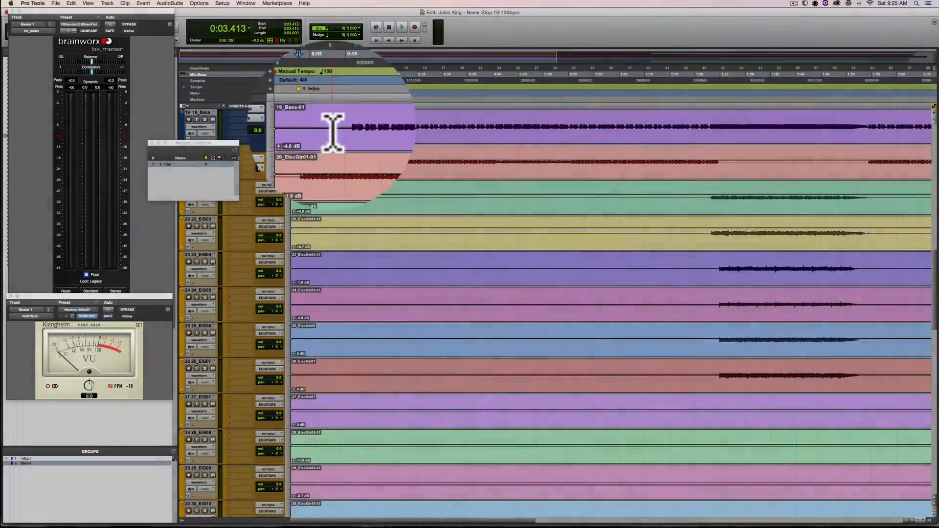
Hide and reshow the Memory Locations window, moving it over the guitar tracks.
{"action": "key", "text": "super+5"}
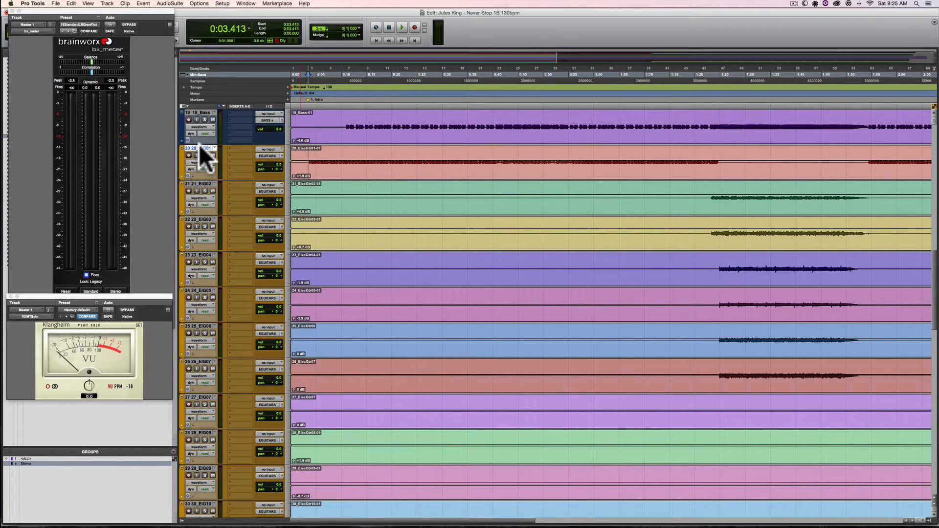
{"action": "key", "text": "super+5"}
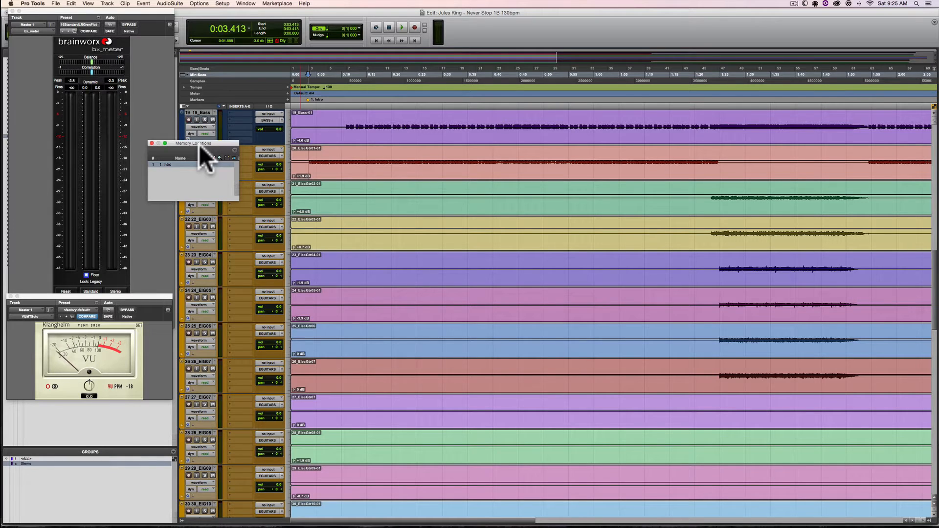
{"action": "left_click_drag", "start_coordinate": [210, 142], "coordinate": [386, 195]}
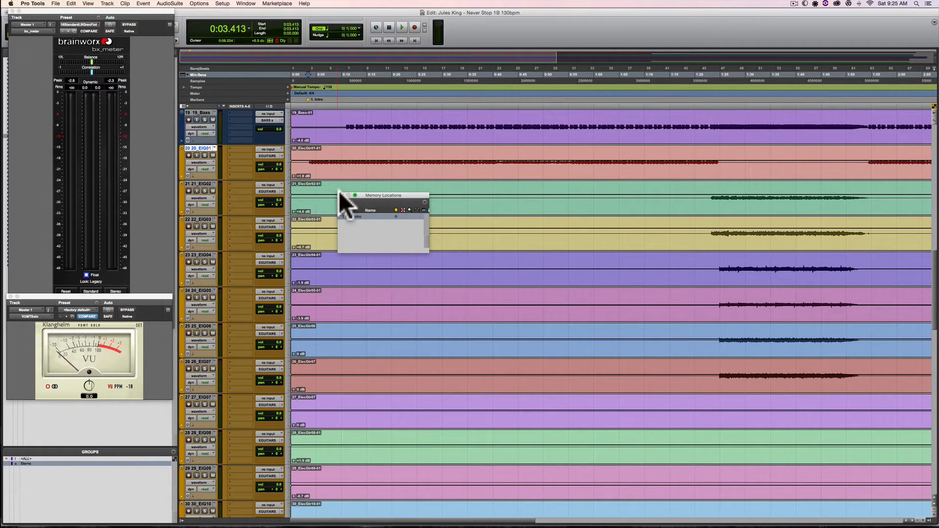
{"action": "left_click", "coordinate": [342, 196]}
{"action": "key", "text": "super+5"}
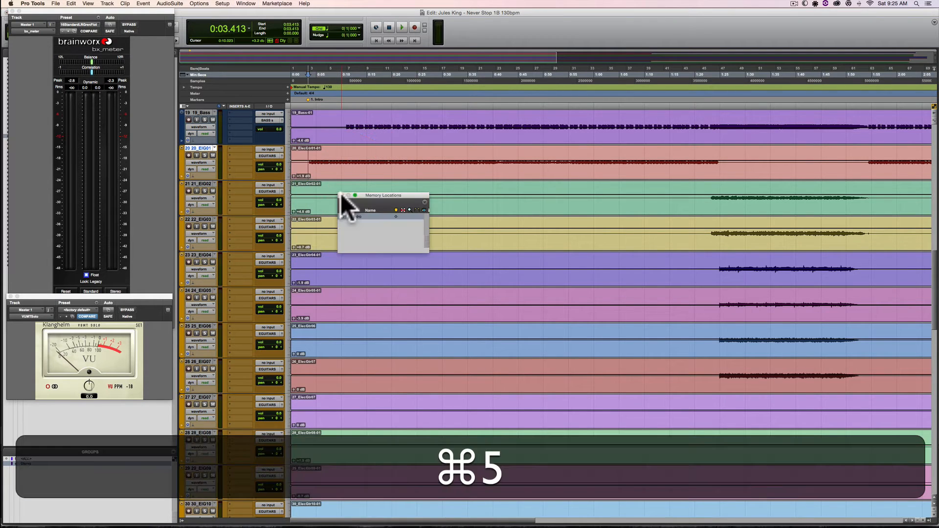
Make the Memory Locations window narrower and taller, and place it over the middle of the tracks.
{"action": "left_click_drag", "start_coordinate": [380, 194], "coordinate": [50, 404]}
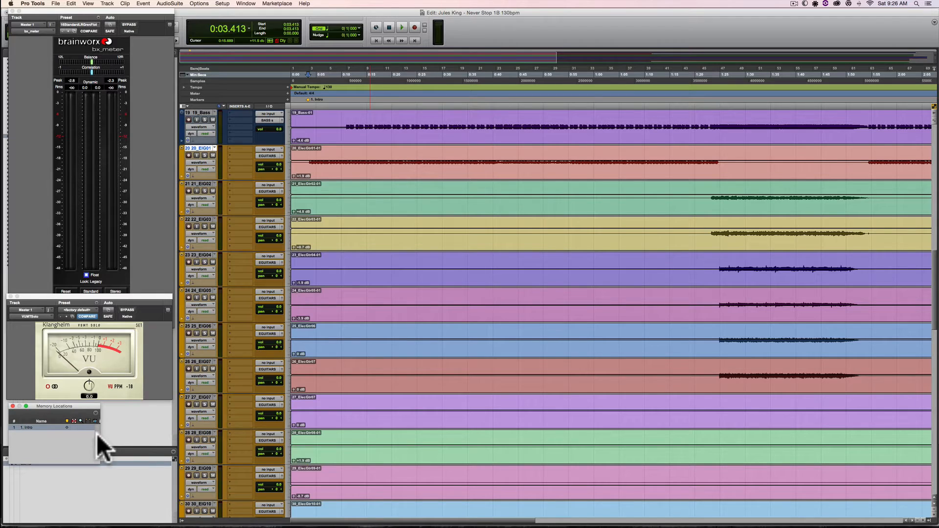
{"action": "left_click_drag", "start_coordinate": [100, 440], "coordinate": [79, 440]}
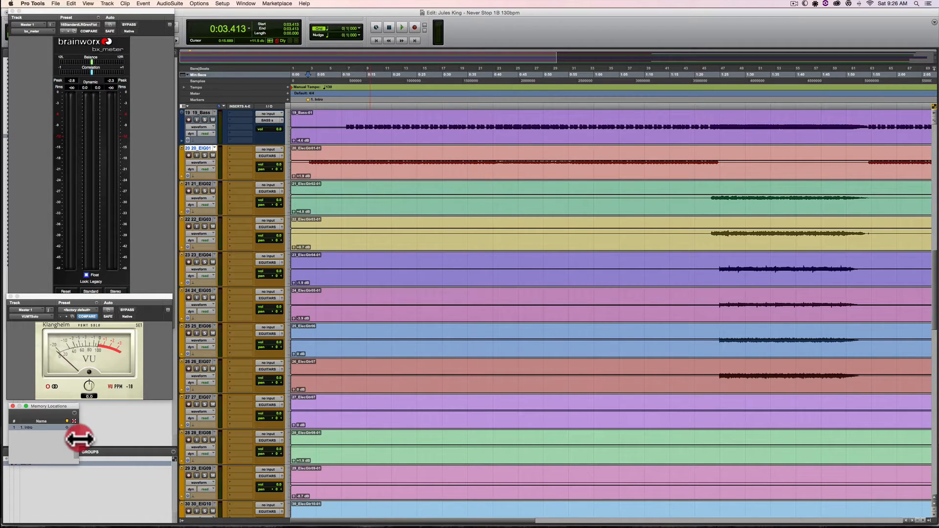
{"action": "left_click_drag", "start_coordinate": [43, 471], "coordinate": [35, 502]}
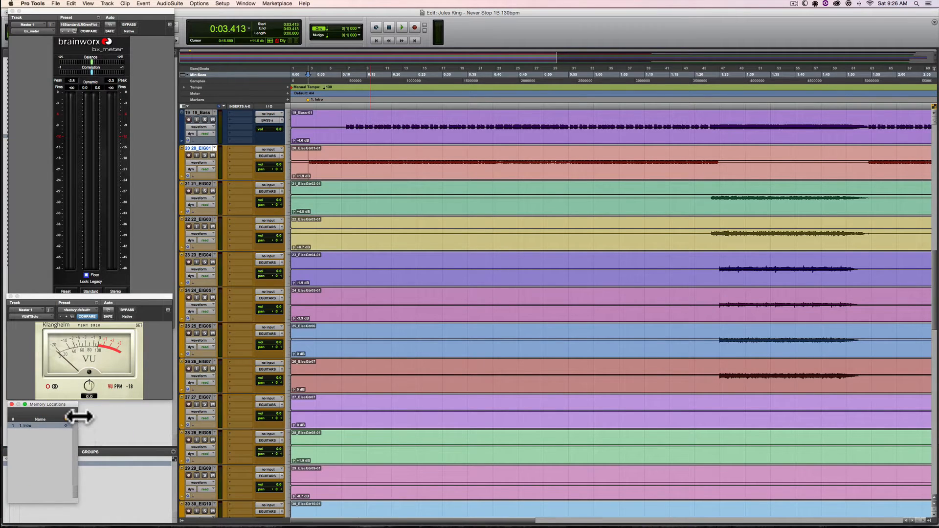
{"action": "left_click_drag", "start_coordinate": [59, 404], "coordinate": [475, 277]}
Play the song from the intro marker and place the edit cursor at 0:10.750 where the 19_Bass audio begins.
{"action": "key", "text": "space"}
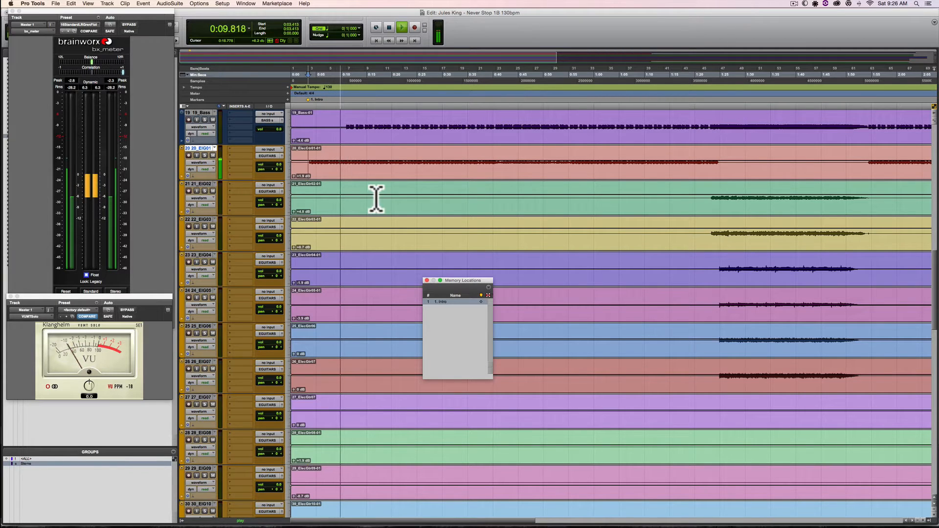
{"action": "key", "text": "space"}
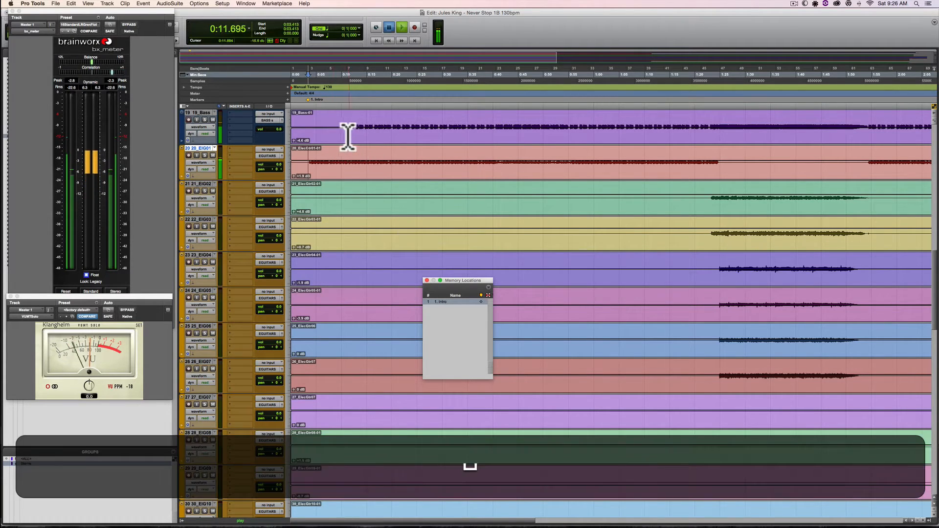
{"action": "left_click", "coordinate": [346, 132]}
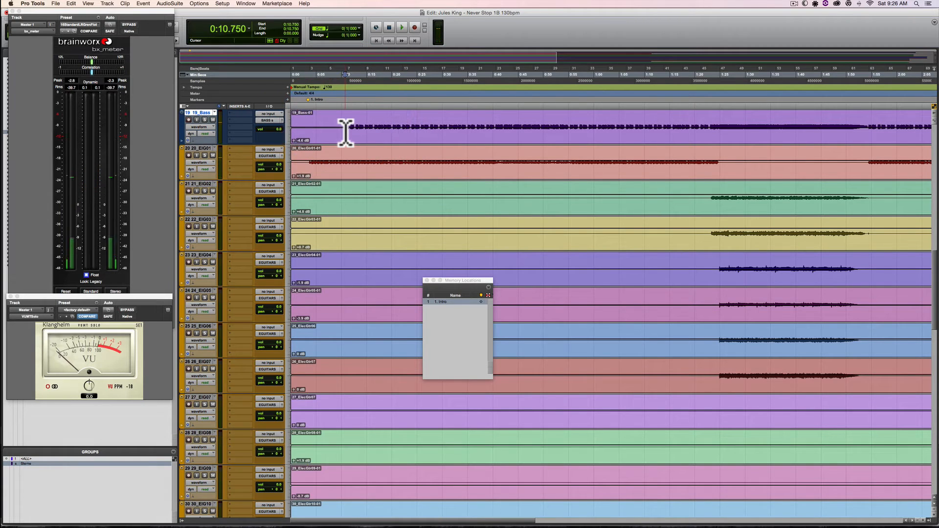
Audition the start of the lead vocal on the 39_LdVx track from 0:09.152, 0:10.168 and 0:08.661.
{"action": "scroll", "coordinate": [320, 199], "scroll_direction": "down", "scroll_amount": 20}
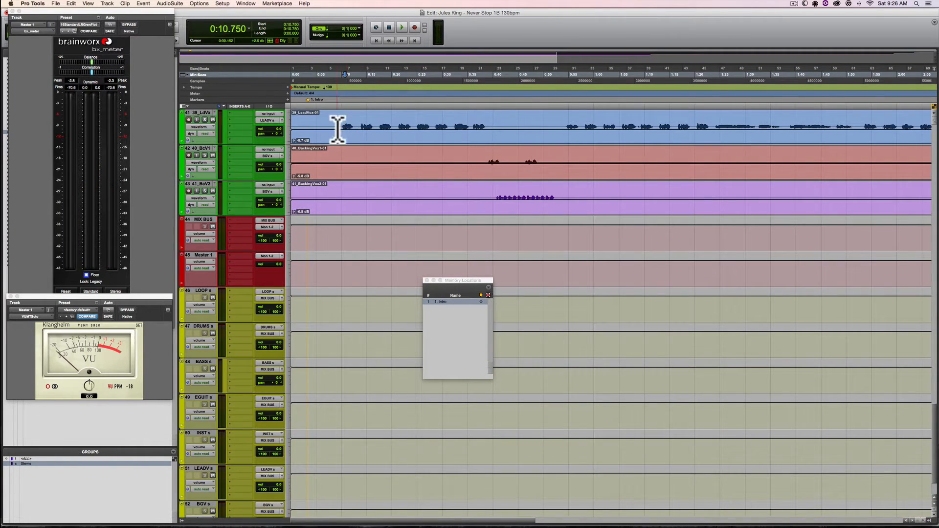
{"action": "left_click", "coordinate": [338, 130]}
{"action": "key", "text": "space"}
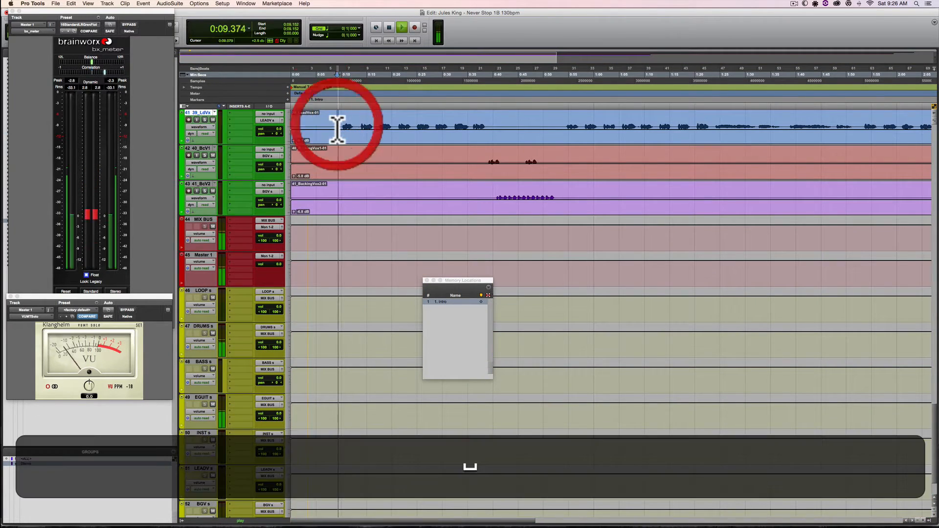
{"action": "key", "text": "space"}
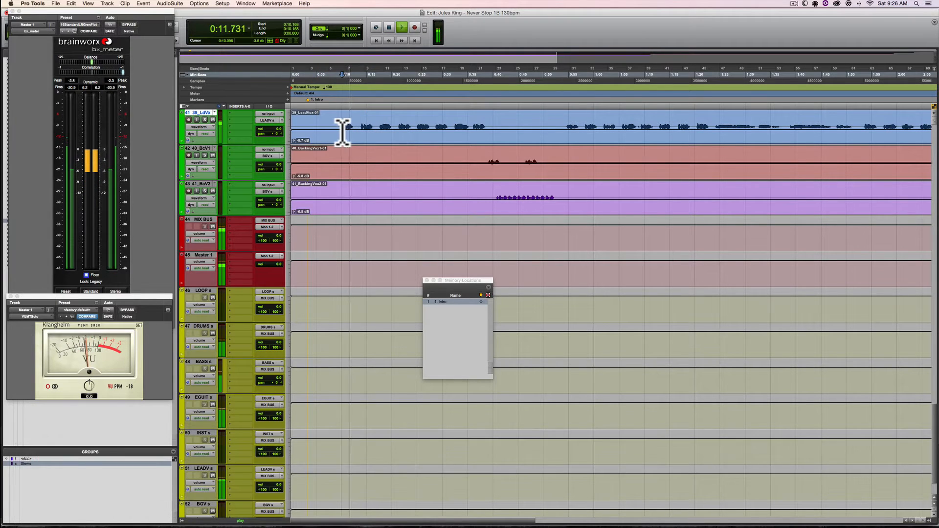
{"action": "key", "text": "space"}
{"action": "left_click", "coordinate": [336, 130]}
{"action": "key", "text": "space"}
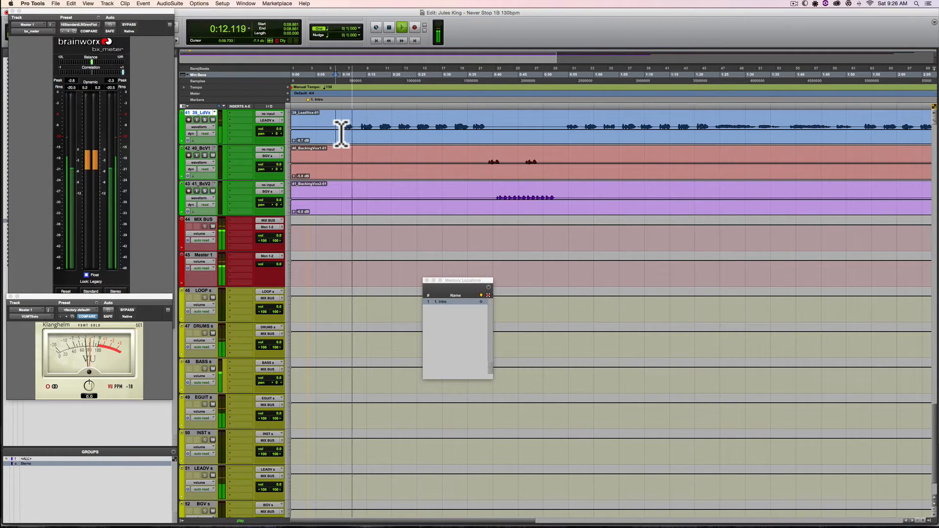
{"action": "key", "text": "space"}
Audition 39_LdVx from 0:09.515 at closer zoom and place the edit cursor at 0:10.023, just before the first vocal phrase.
{"action": "left_click", "coordinate": [341, 130]}
{"action": "key", "text": "t"}
{"action": "key", "text": "space"}
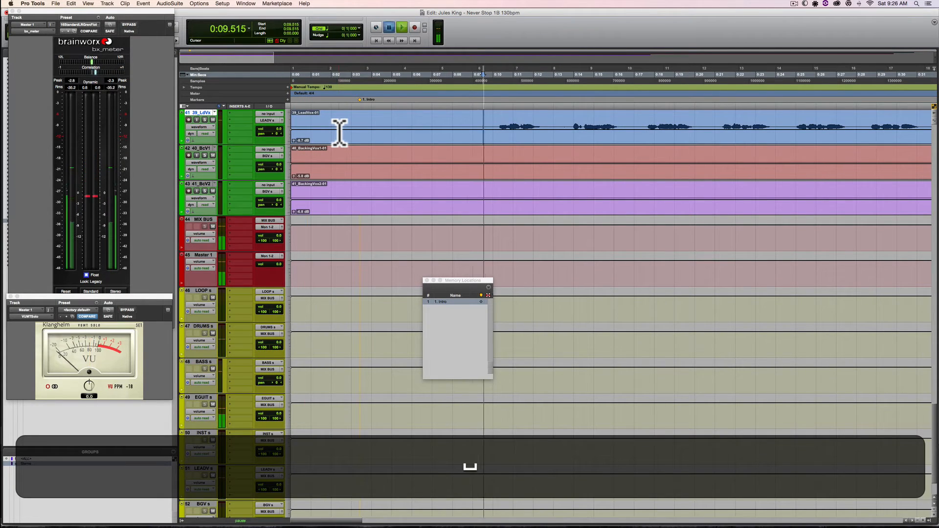
{"action": "key", "text": "space"}
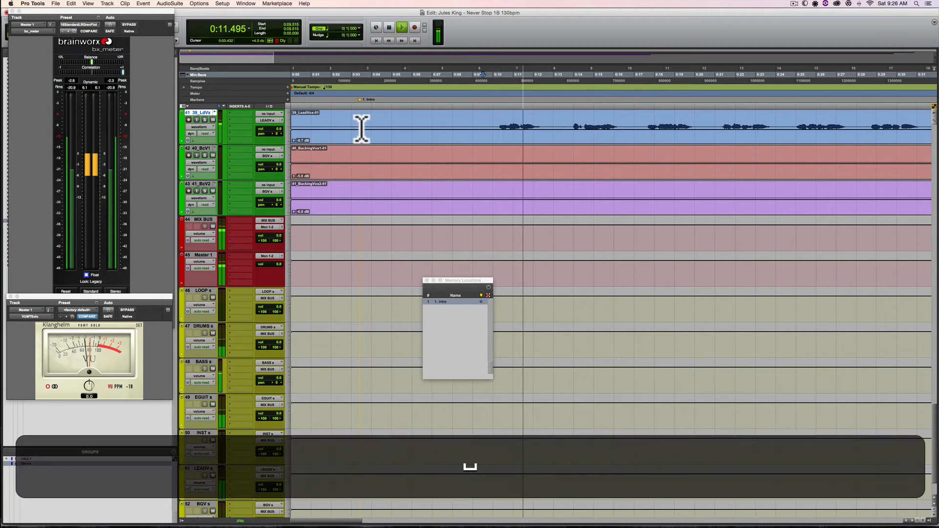
{"action": "key", "text": "r"}
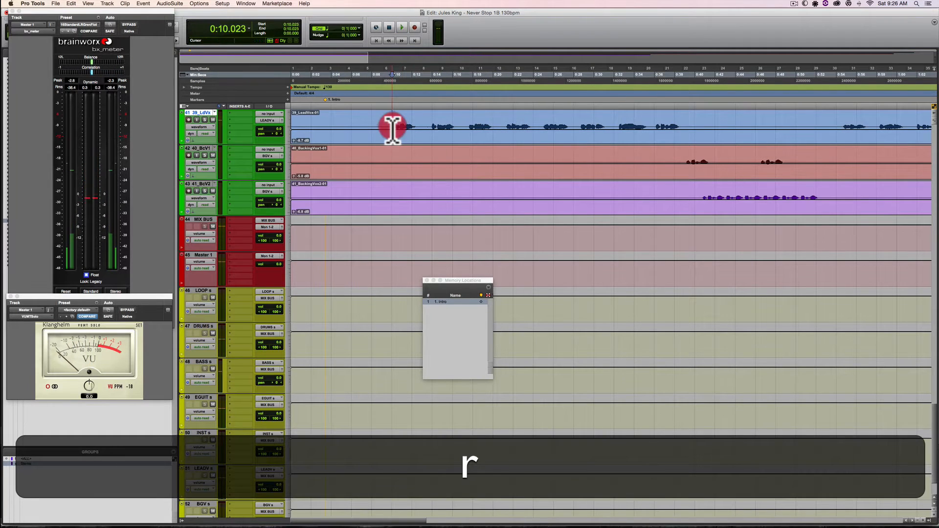
Create a marker memory location named "2. Verse 1" at the edit cursor.
{"action": "key", "text": "KP_Enter"}
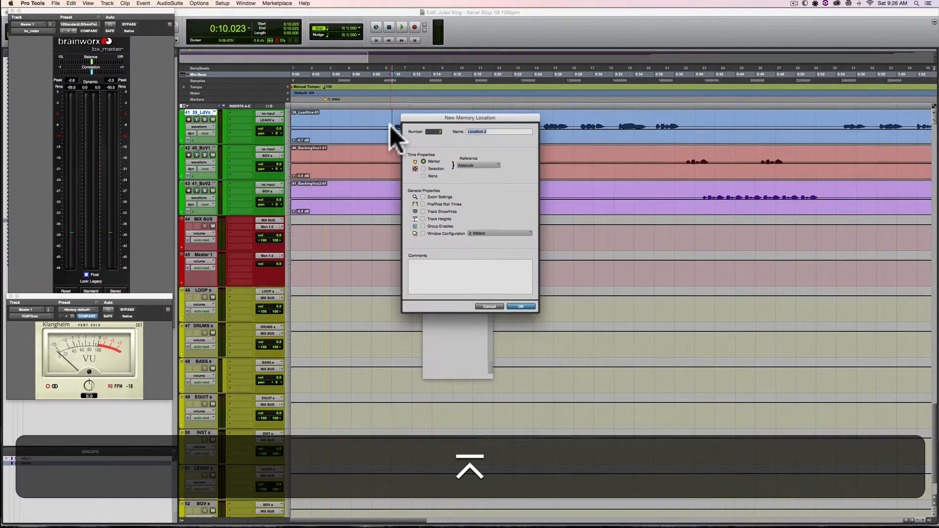
{"action": "type", "text": "2. "}
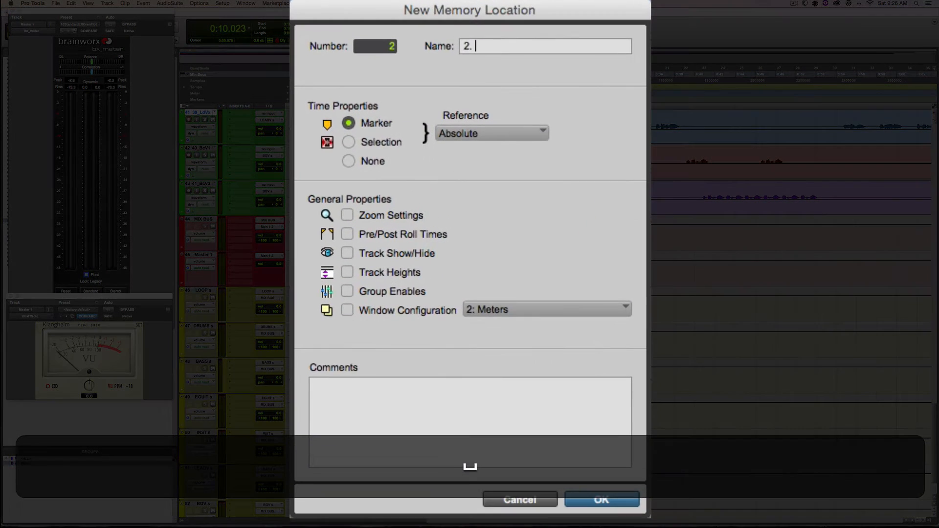
{"action": "type", "text": "Verse"}
{"action": "key", "text": "BackSpace"}
{"action": "type", "text": "e 1"}
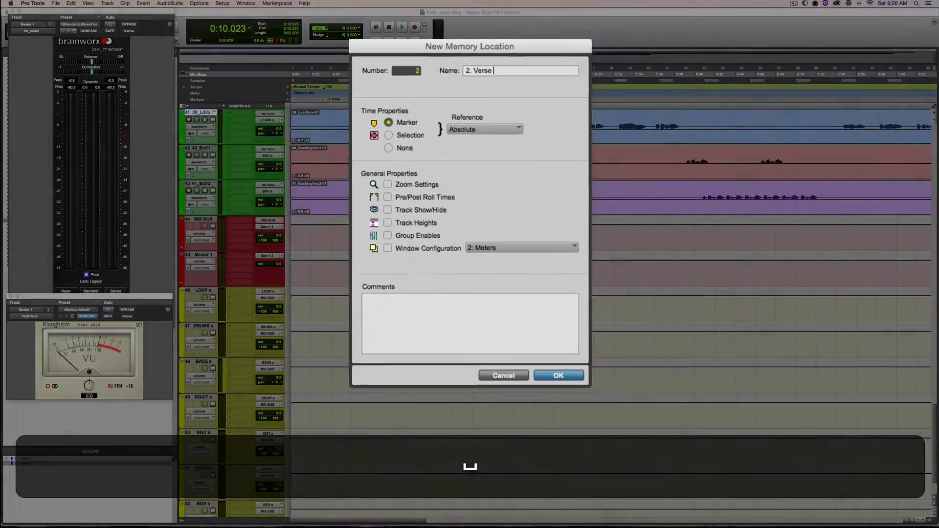
{"action": "key", "text": "Return"}
Play from the Verse 1 marker, close the Memory Locations window and restart playback from the same marker.
{"action": "key", "text": "space"}
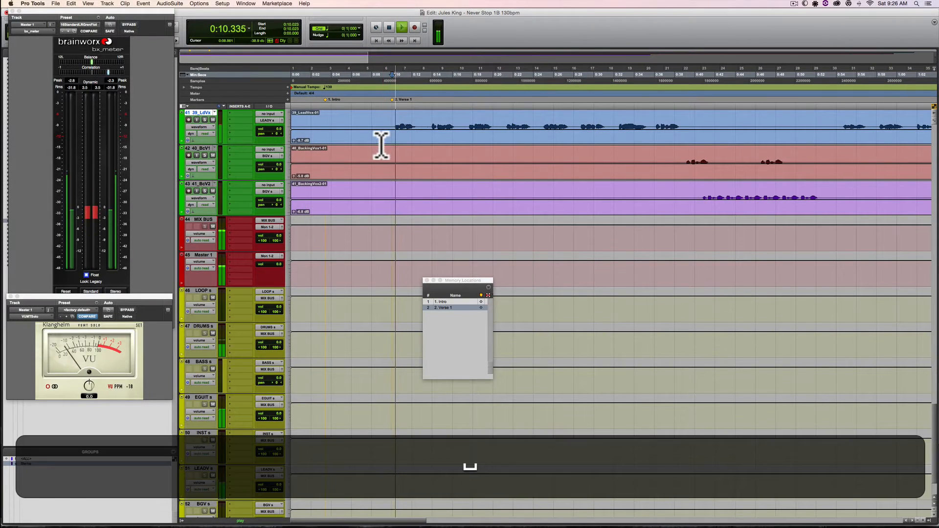
{"action": "key", "text": "space"}
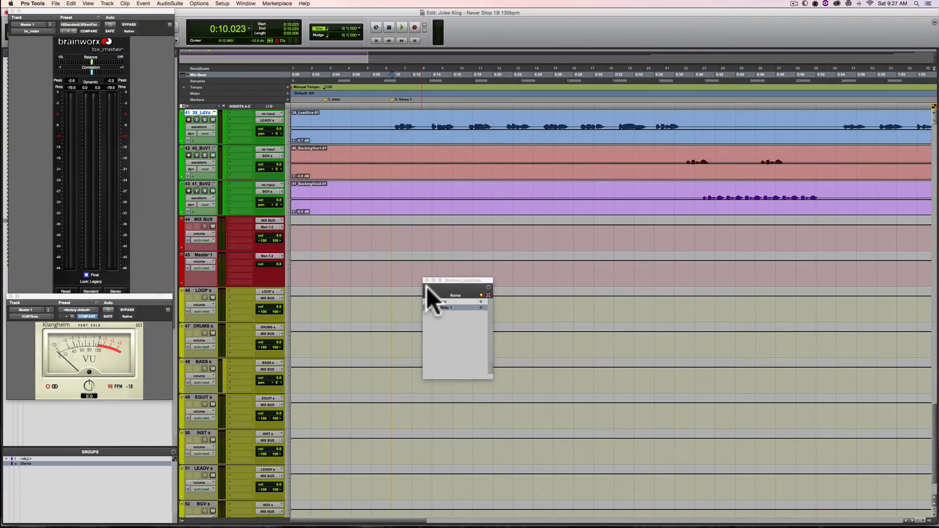
{"action": "left_click", "coordinate": [426, 279]}
{"action": "key", "text": "space"}
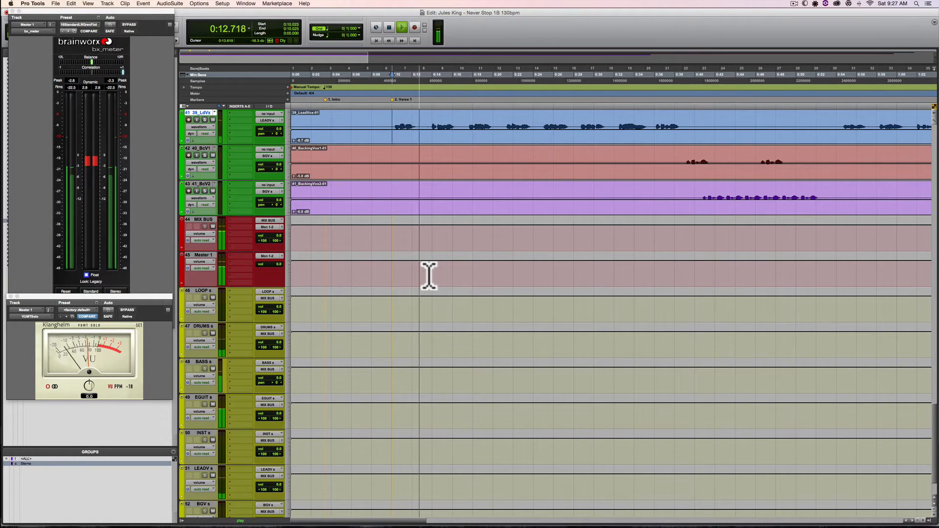
Audition the verse 1 vocal phrases on 39_LdVx from 0:27.274 and about 0:36.
{"action": "scroll", "coordinate": [429, 276], "scroll_direction": "up", "scroll_amount": 5}
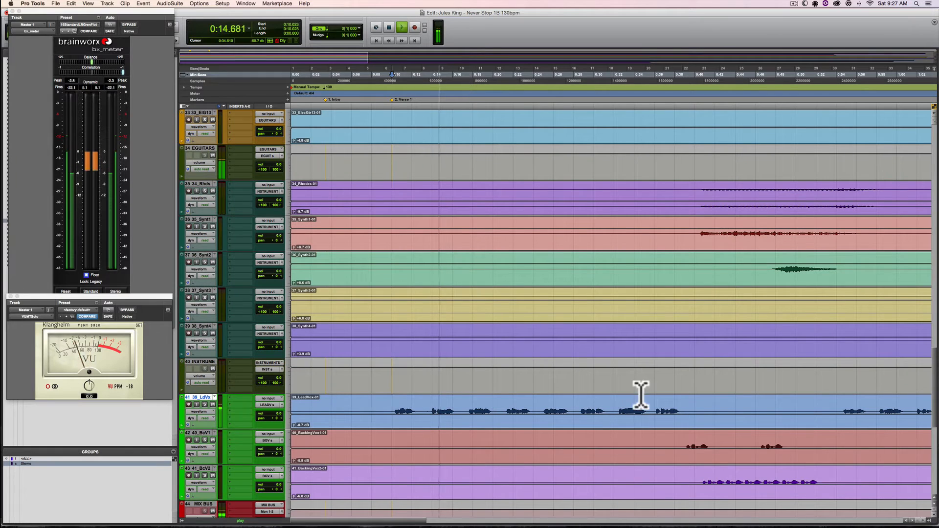
{"action": "key", "text": "space"}
{"action": "left_click", "coordinate": [566, 413]}
{"action": "key", "text": "space"}
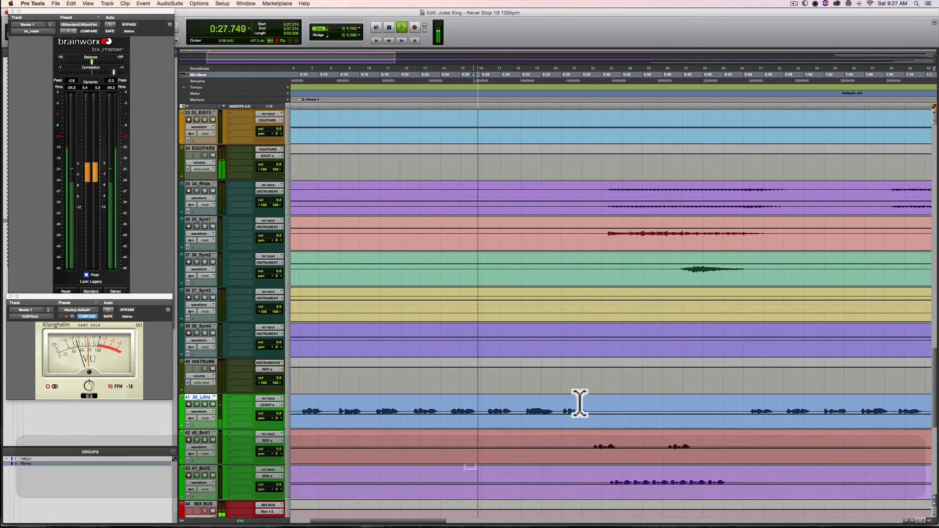
{"action": "key", "text": "space"}
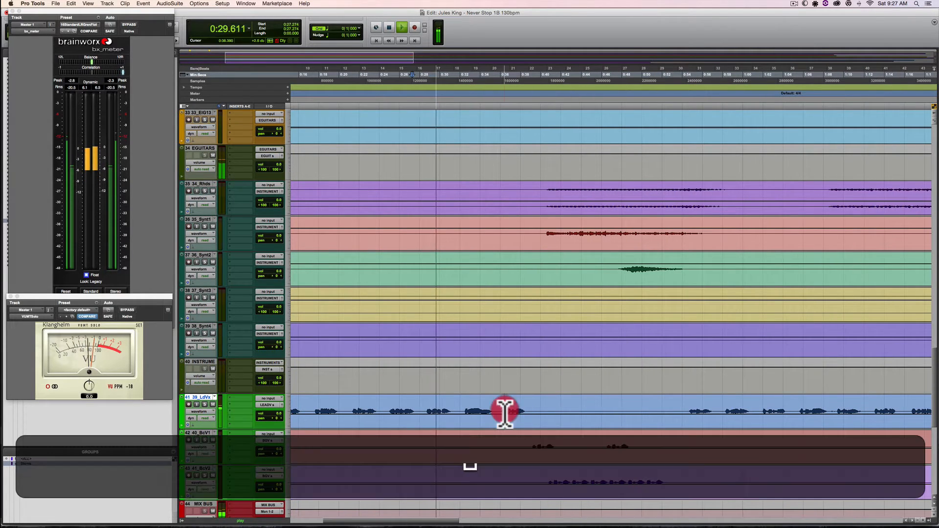
{"action": "left_click", "coordinate": [504, 413]}
{"action": "key", "text": "space"}
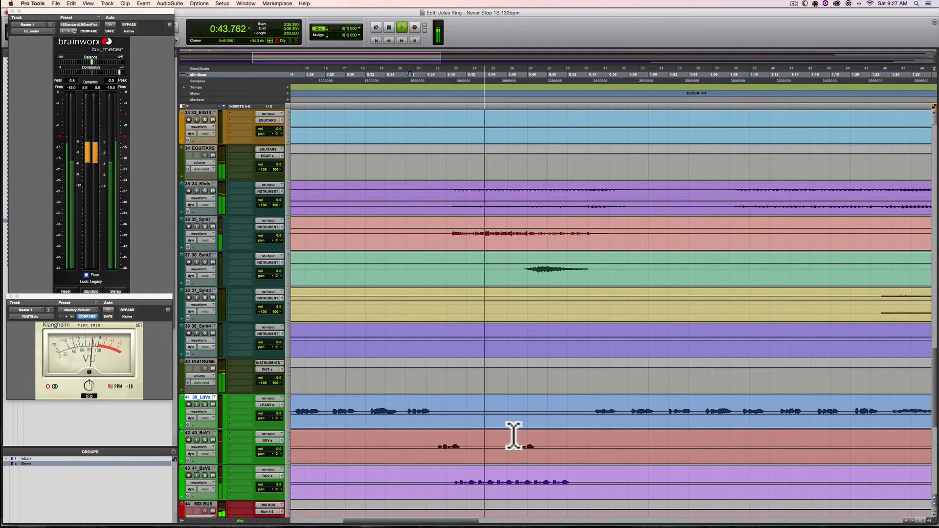
Audition the vocal's re-entry on 39_LdVx from 0:54.585 and the passage leading into it from 0:45.286.
{"action": "key", "text": "space"}
{"action": "left_click", "coordinate": [594, 411]}
{"action": "key", "text": "space"}
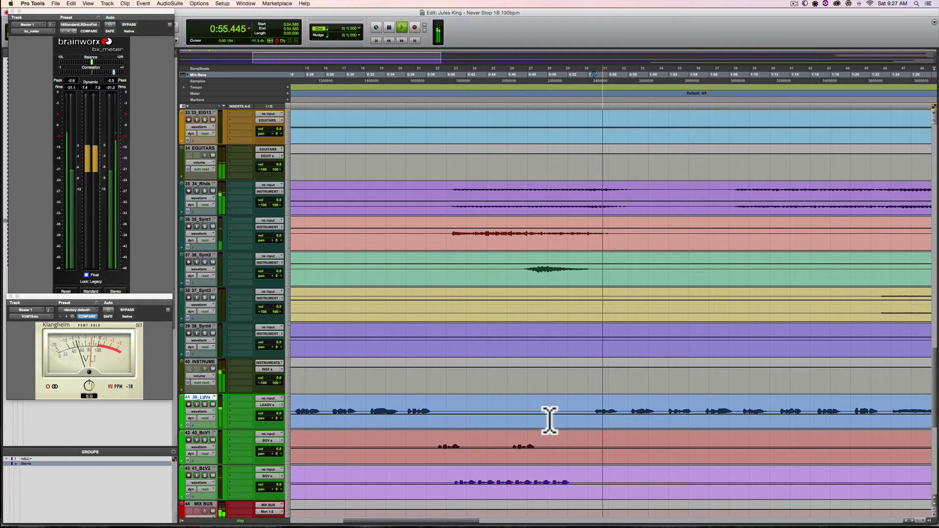
{"action": "key", "text": "space"}
{"action": "left_click", "coordinate": [500, 424]}
{"action": "key", "text": "space"}
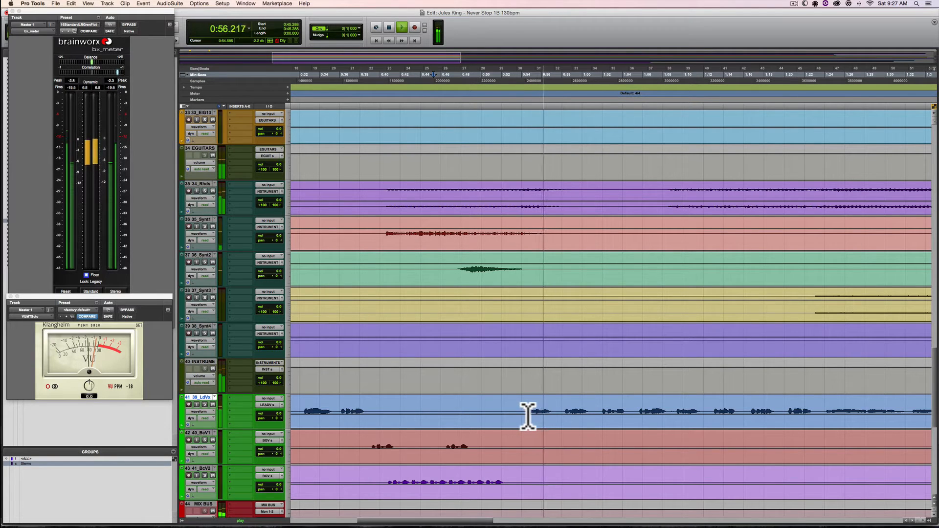
Place the edit cursor at 0:54.004, just before the lead vocal's re-entry, and create a marker named "3. Verse 1B".
{"action": "key", "text": "space"}
{"action": "left_click", "coordinate": [528, 416]}
{"action": "left_click", "coordinate": [522, 413]}
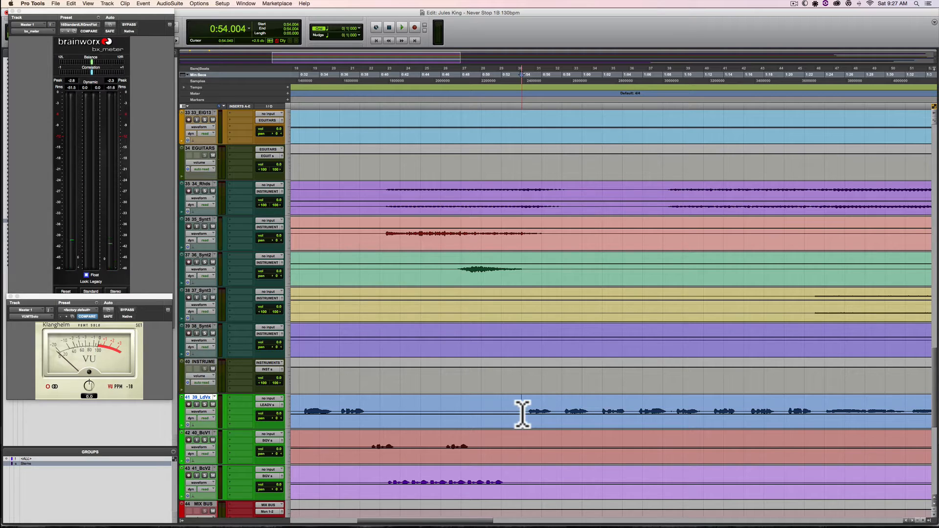
{"action": "key", "text": "KP_Enter"}
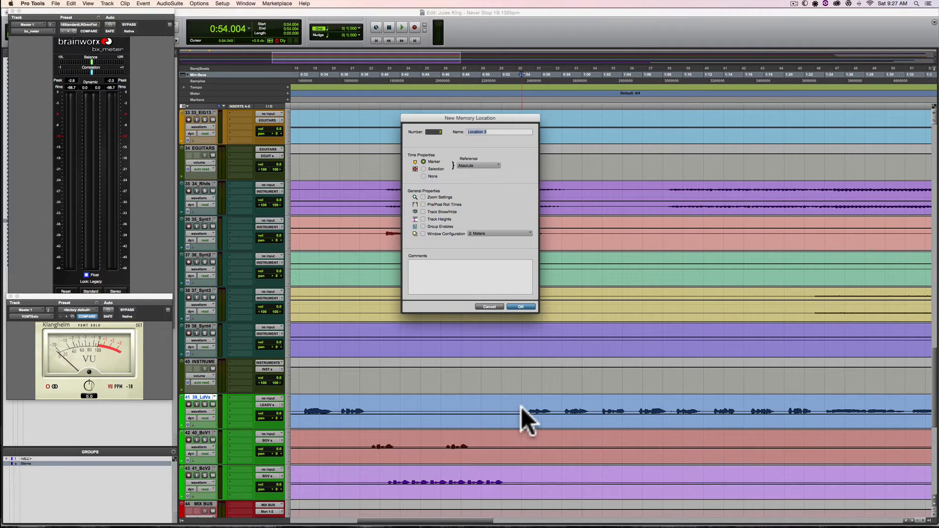
{"action": "type", "text": "3. Verse 1B"}
{"action": "left_click", "coordinate": [521, 306]}
Play from the Verse 1B marker and audition 39_LdVx from 1:20.625 to locate the chorus entry.
{"action": "key", "text": "space"}
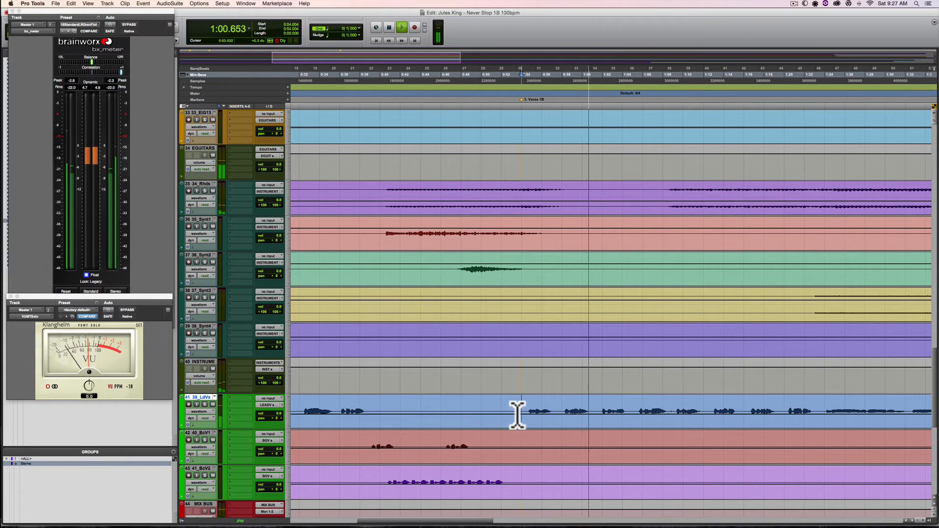
{"action": "scroll", "coordinate": [517, 413], "scroll_direction": "right", "scroll_amount": 10}
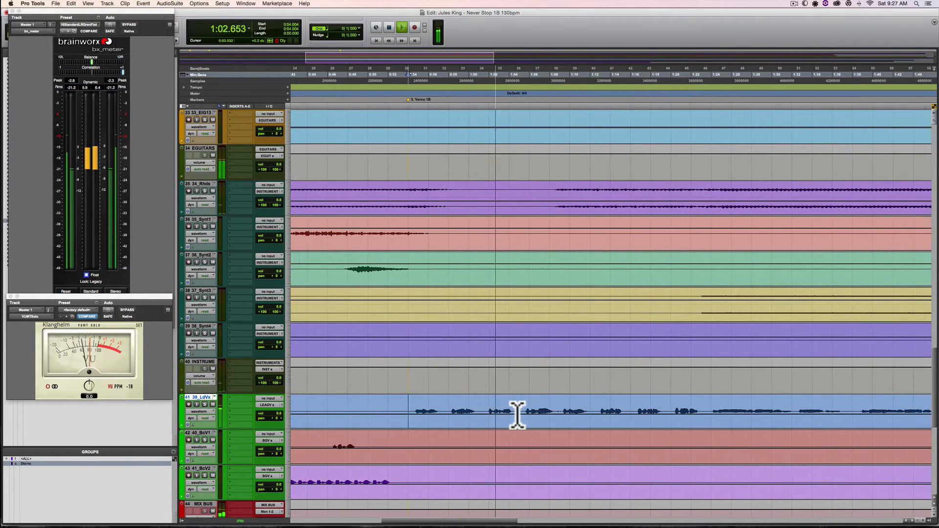
{"action": "left_click", "coordinate": [517, 414]}
{"action": "key", "text": "space"}
{"action": "key", "text": "space"}
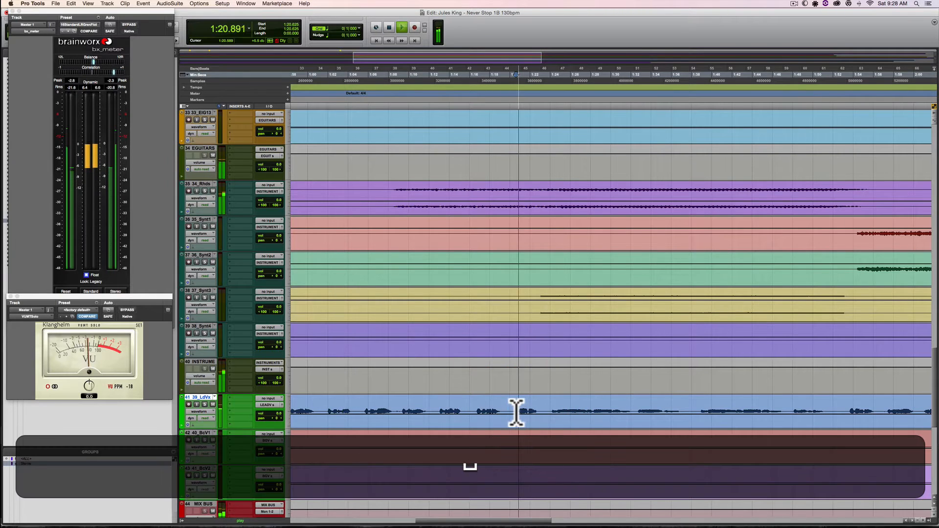
{"action": "scroll", "coordinate": [517, 413], "scroll_direction": "right", "scroll_amount": 3}
{"action": "scroll", "coordinate": [516, 414], "scroll_direction": "right", "scroll_amount": 3}
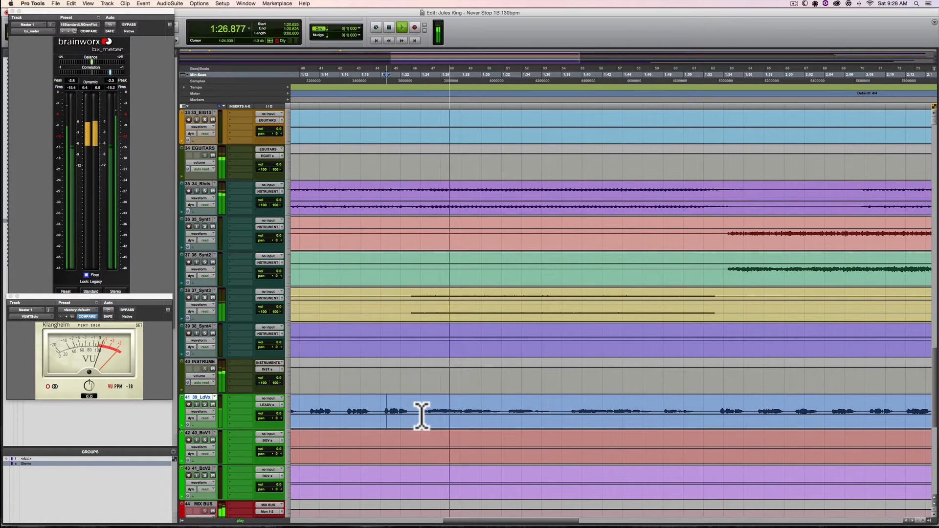
{"action": "key", "text": "space"}
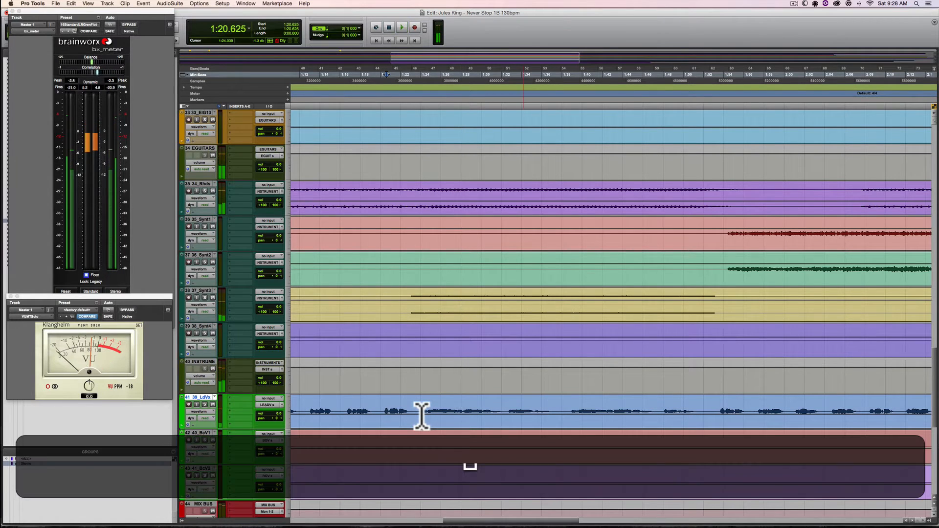
Show the whole song and audition it from 2:22.075 on 40_BcV1 and from 0:54.040 and 1:23.240 on 39_LdVx.
{"action": "key", "text": "r"}
{"action": "key", "text": "r"}
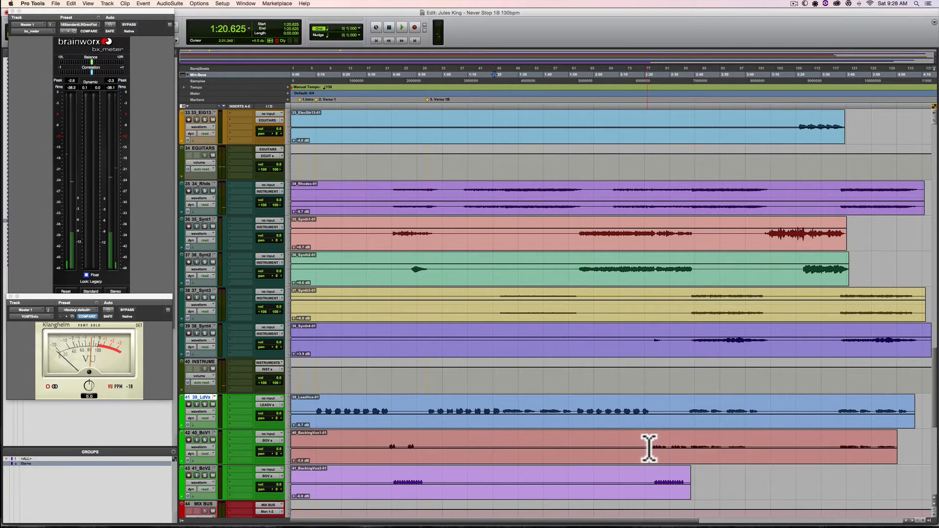
{"action": "left_click", "coordinate": [650, 446]}
{"action": "key", "text": "space"}
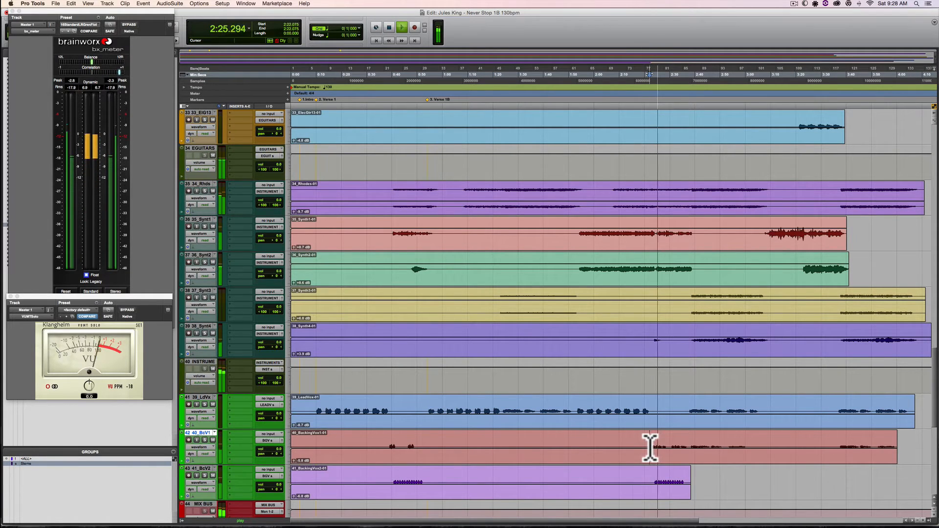
{"action": "key", "text": "space"}
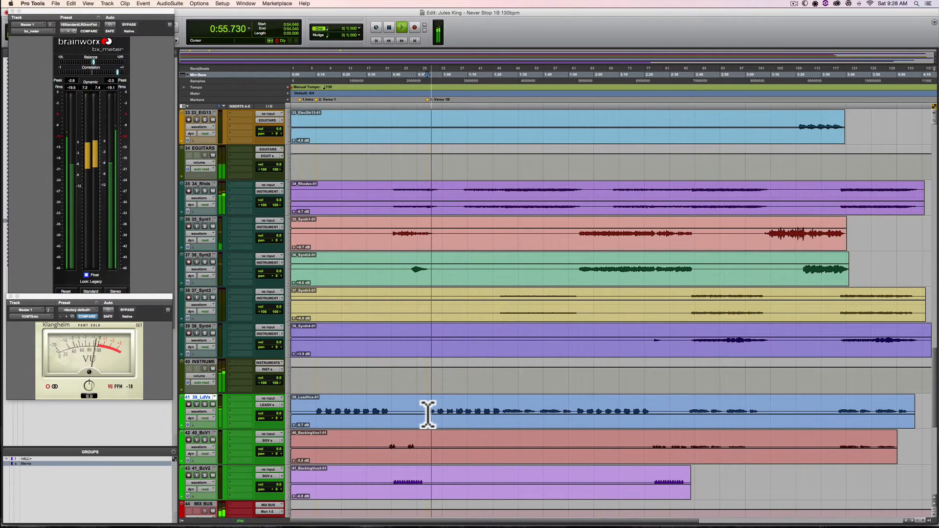
{"action": "left_click", "coordinate": [428, 415]}
{"action": "key", "text": "space"}
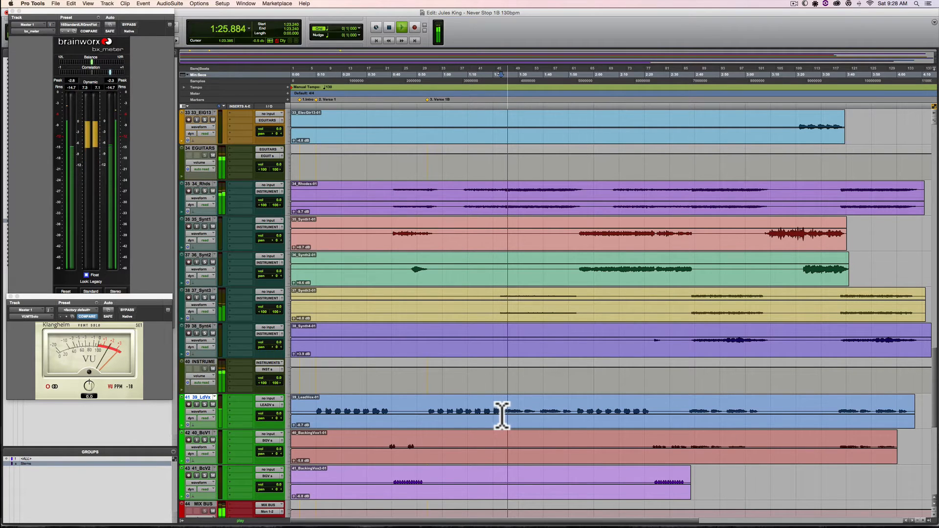
Play from 1:17.138 and raise the 39_LdVx track volume to about +10 dB.
{"action": "key", "text": "space"}
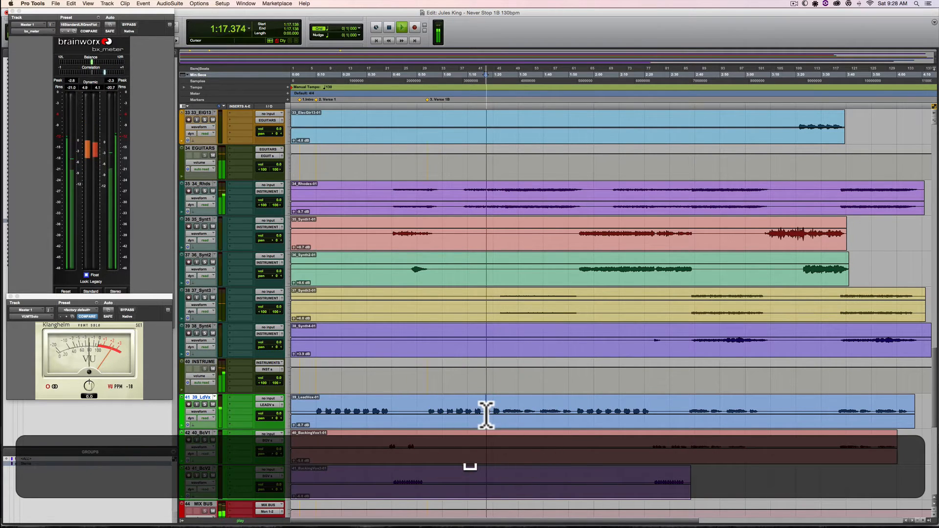
{"action": "key", "text": "t"}
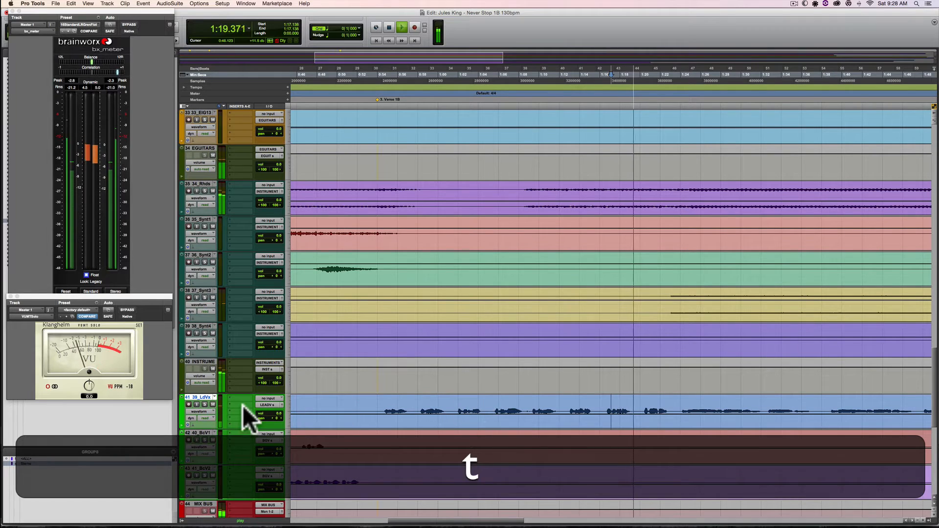
{"action": "left_click_drag", "start_coordinate": [276, 411], "coordinate": [277, 408]}
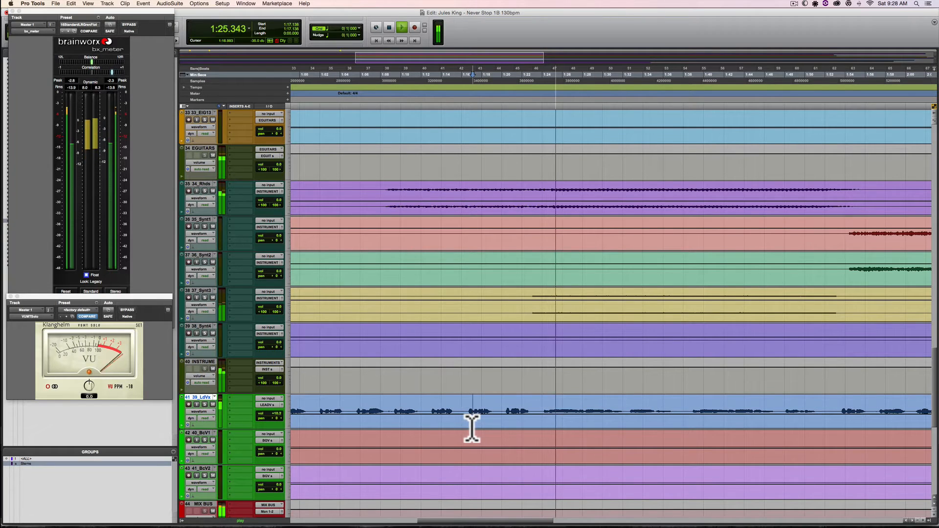
Place the edit cursor at 1:23.821, just before the chorus vocal, and create a marker named "4. Chorus 1".
{"action": "key", "text": "space"}
{"action": "left_click", "coordinate": [540, 414]}
{"action": "key", "text": "KP_Enter"}
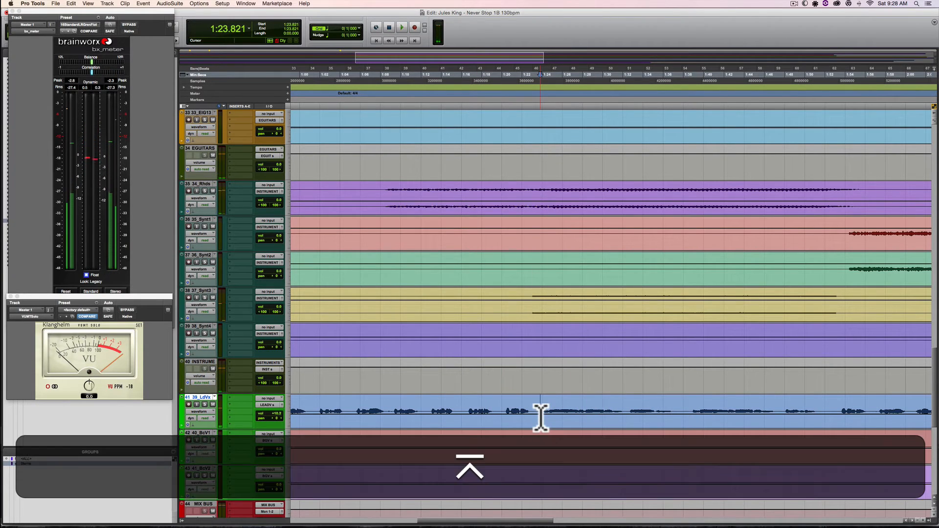
{"action": "type", "text": "4. "}
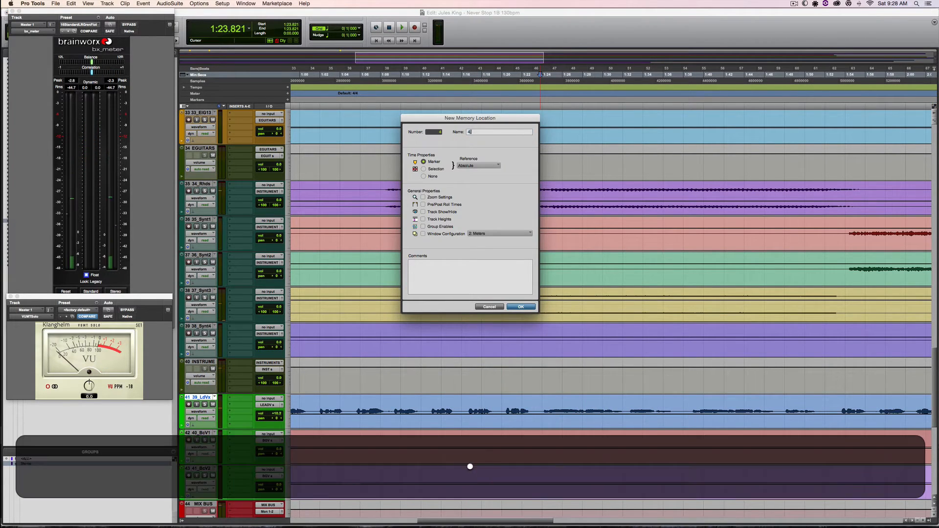
{"action": "type", "text": "Chorus 1"}
{"action": "key", "text": "Return"}
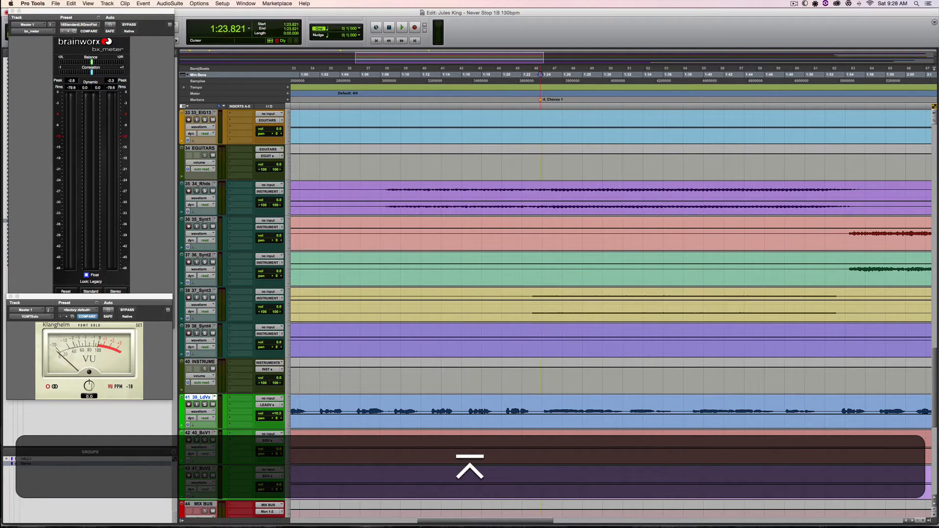
Play from the Chorus 1 marker and audition 39_LdVx from 1:50.805 to find the second verse entry.
{"action": "key", "text": "space"}
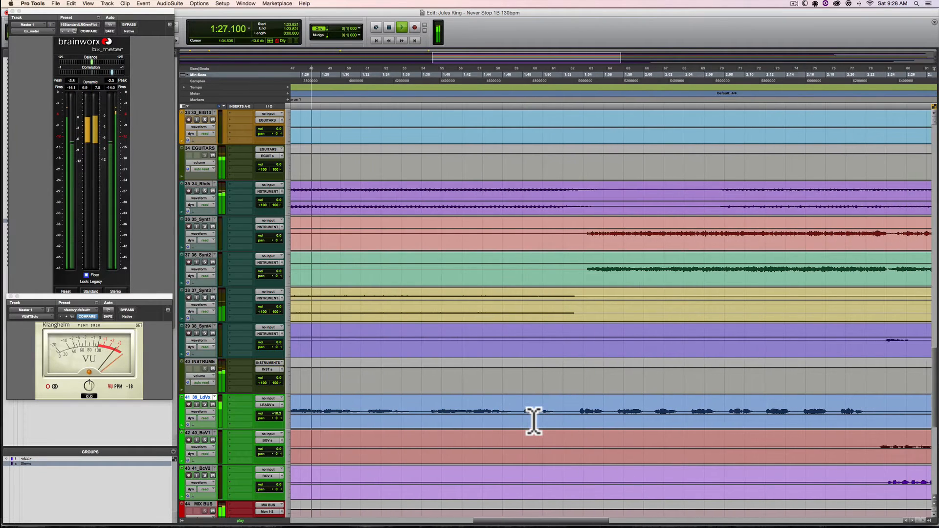
{"action": "key", "text": "space"}
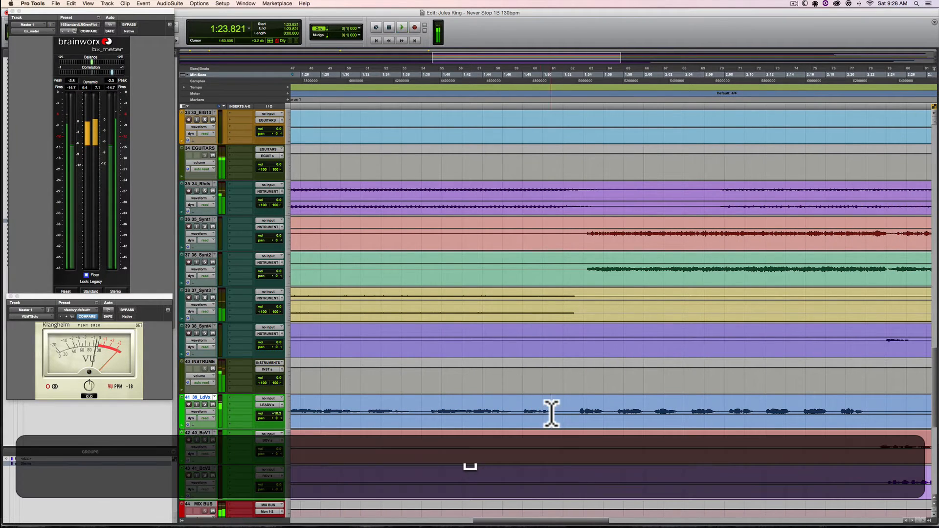
{"action": "left_click", "coordinate": [551, 414]}
{"action": "key", "text": "space"}
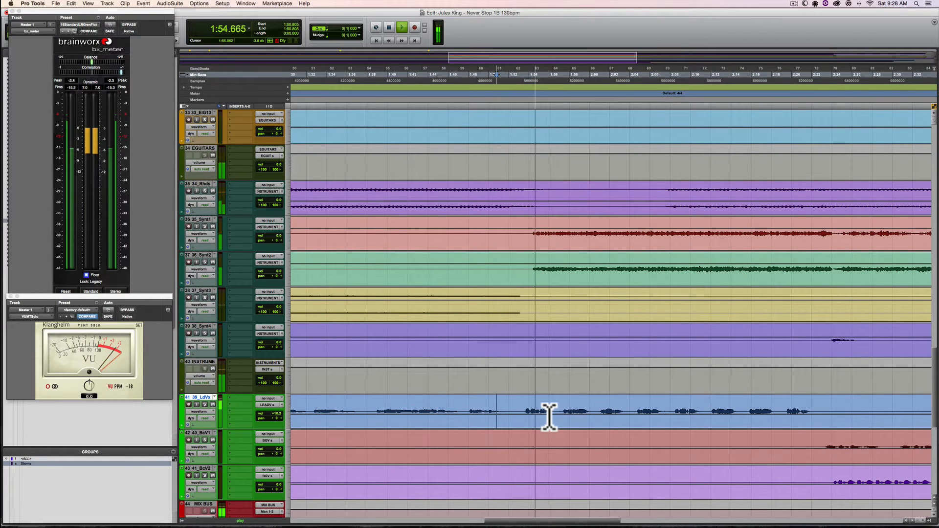
Place the edit cursor at 1:53.347, just before the second verse vocal, and create a marker named "5. Verse 2".
{"action": "key", "text": "space"}
{"action": "left_click", "coordinate": [523, 413]}
{"action": "key", "text": "KP_Enter"}
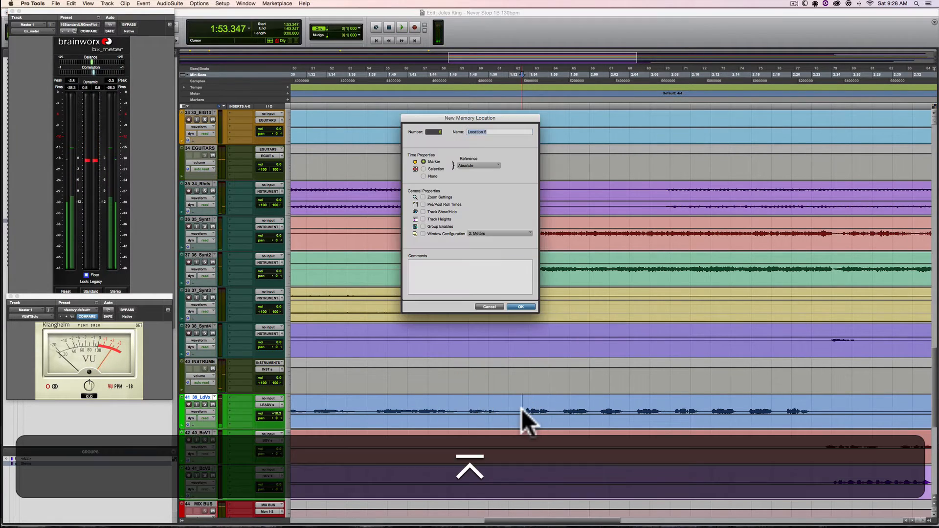
{"action": "type", "text": "5. Verse"}
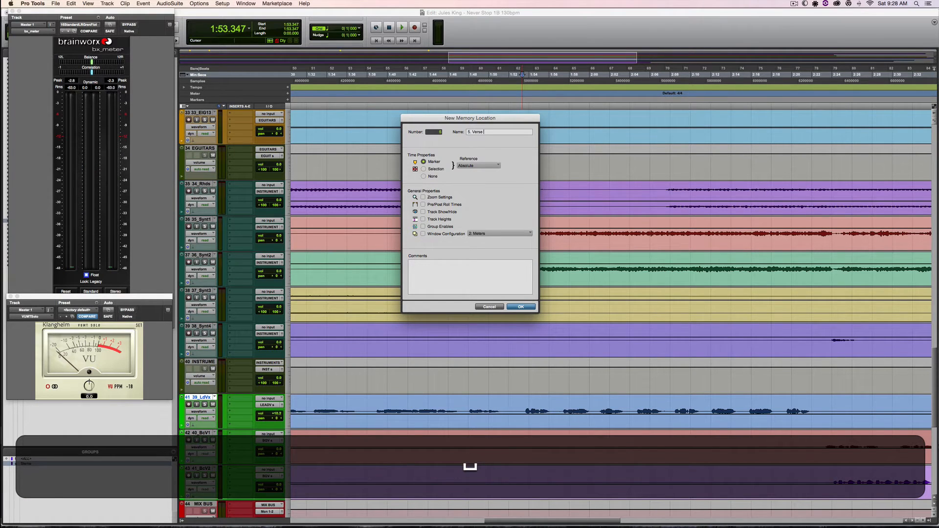
{"action": "key", "text": "Return"}
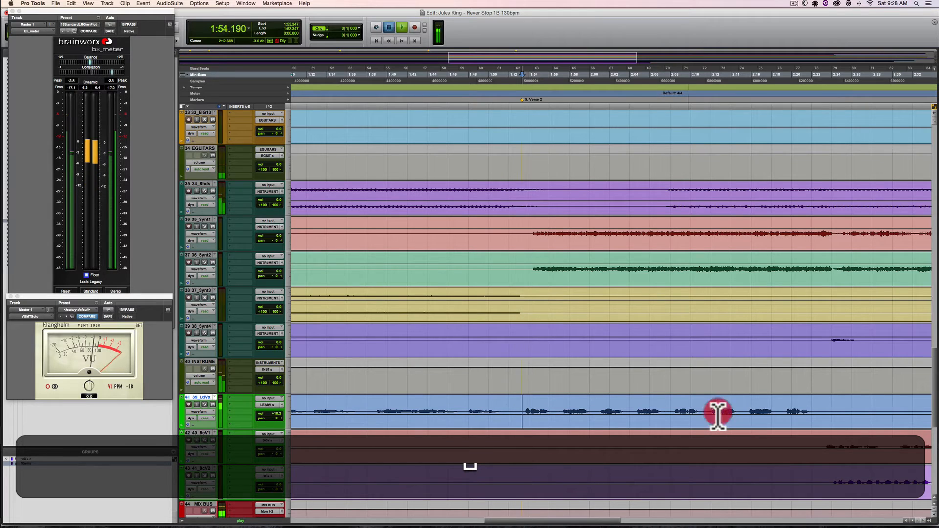
Audition 39_LdVx from about 2:12, 40_BcV1 from about 2:22 and 39_LdVx from 2:37.764 to locate the next section.
{"action": "left_click", "coordinate": [718, 414]}
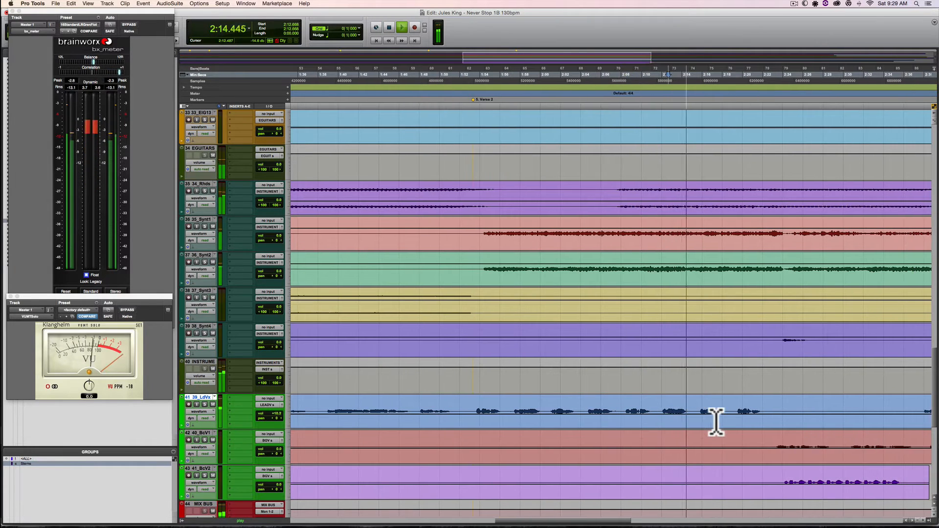
{"action": "key", "text": "space"}
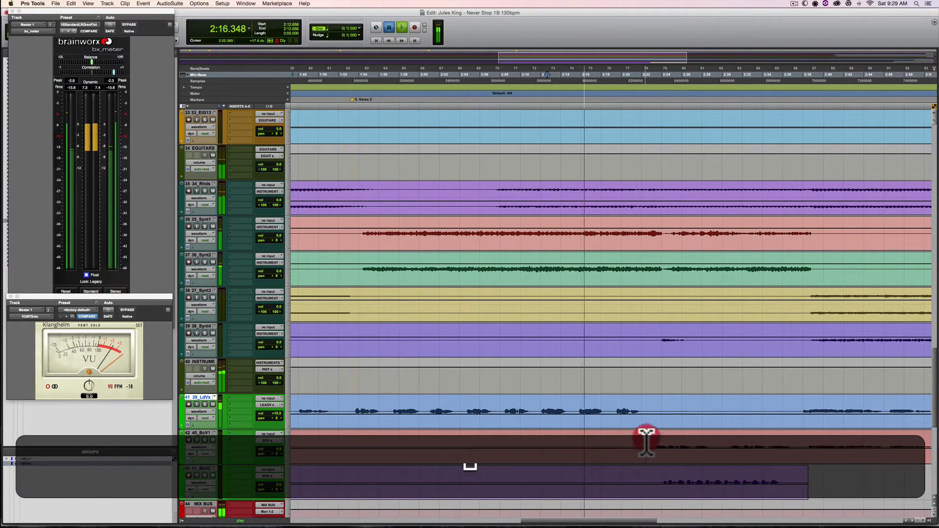
{"action": "left_click", "coordinate": [646, 442]}
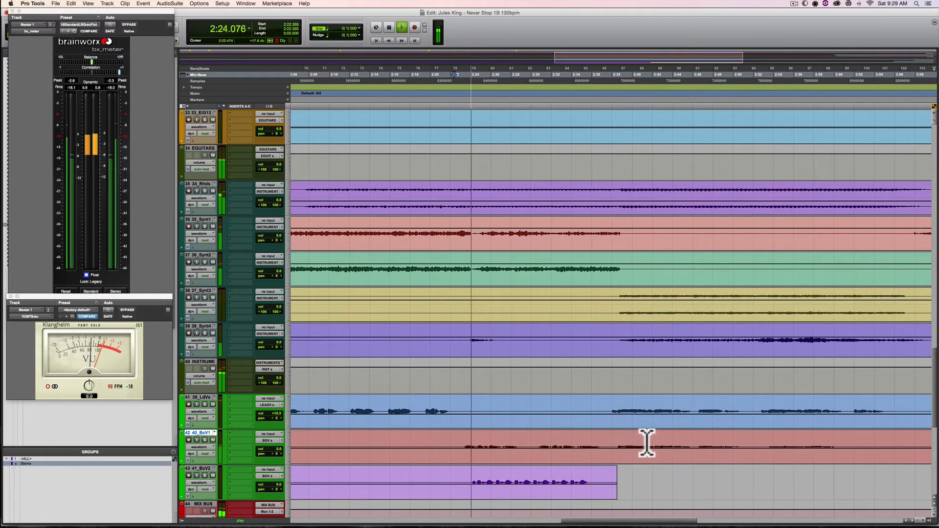
{"action": "key", "text": "space"}
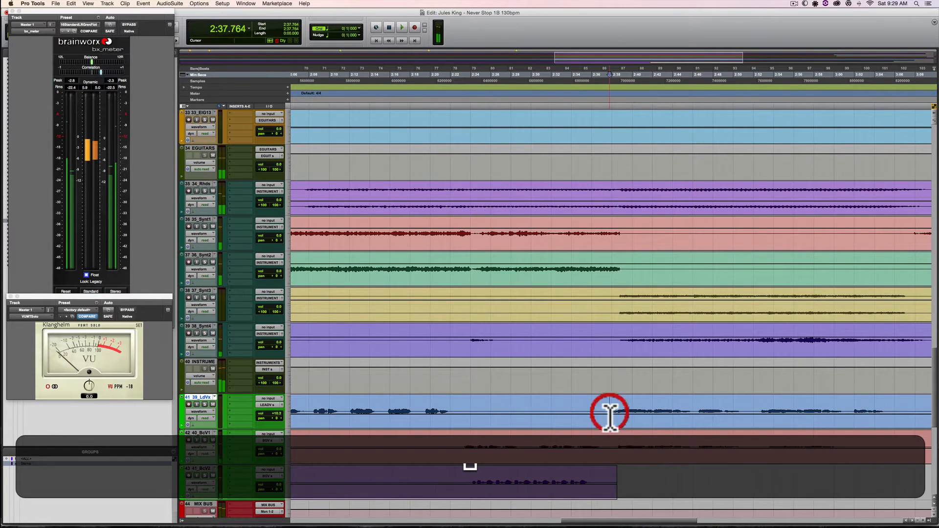
{"action": "key", "text": "space"}
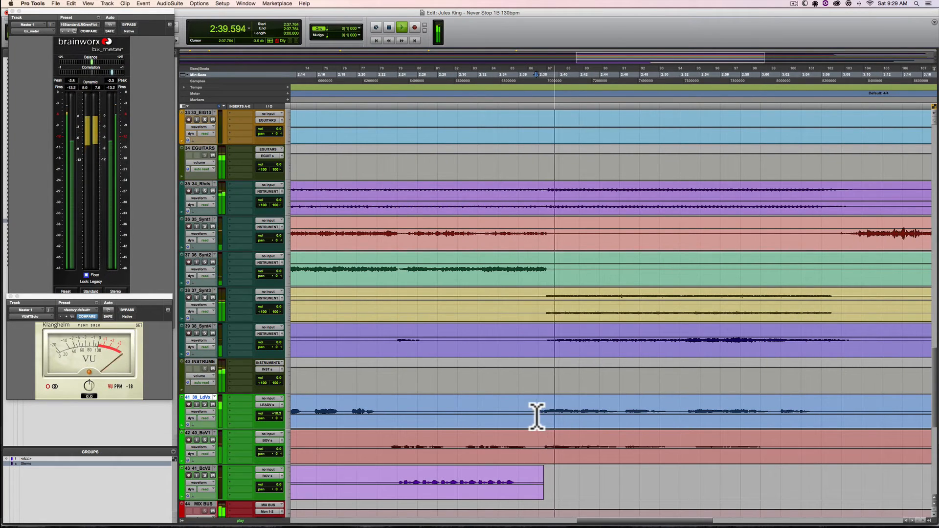
{"action": "key", "text": "space"}
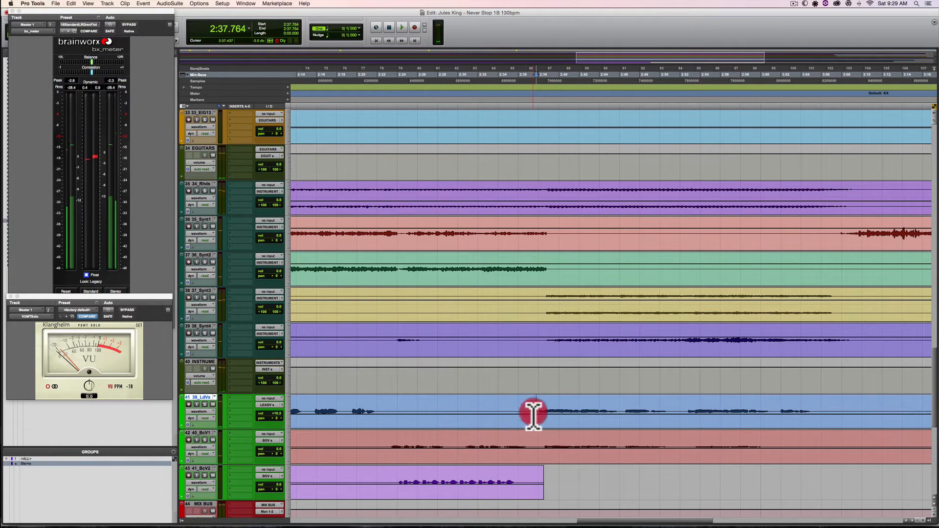
Place the edit cursor at 2:37.437, just before the second chorus vocal on 39_LdVx, and create a marker named "6. Chorus 2".
{"action": "left_click", "coordinate": [533, 413]}
{"action": "key", "text": "KP_Enter"}
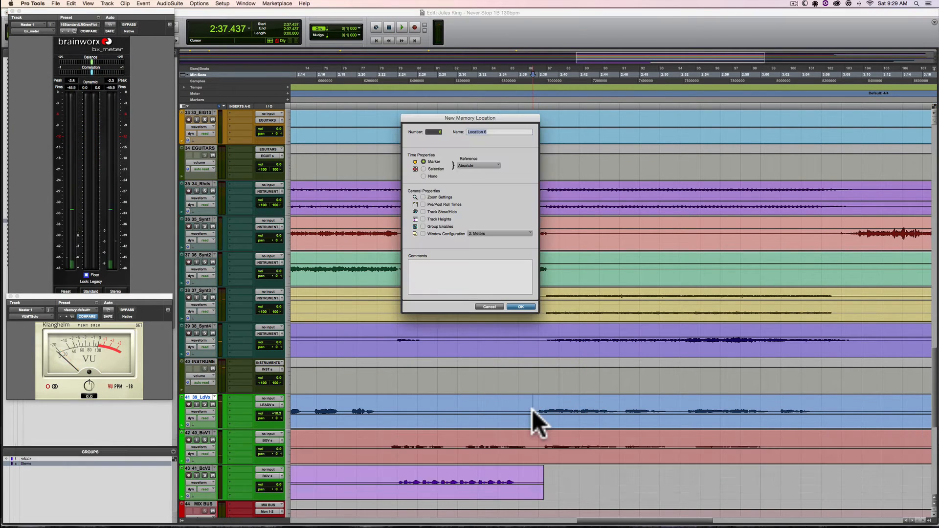
{"action": "type", "text": "6. Ch"}
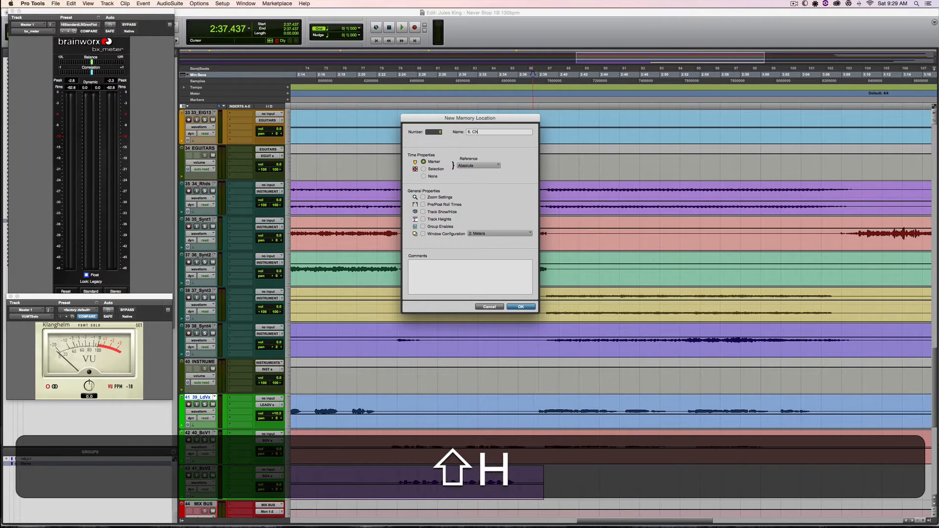
{"action": "type", "text": "orus 2"}
{"action": "key", "text": "Return"}
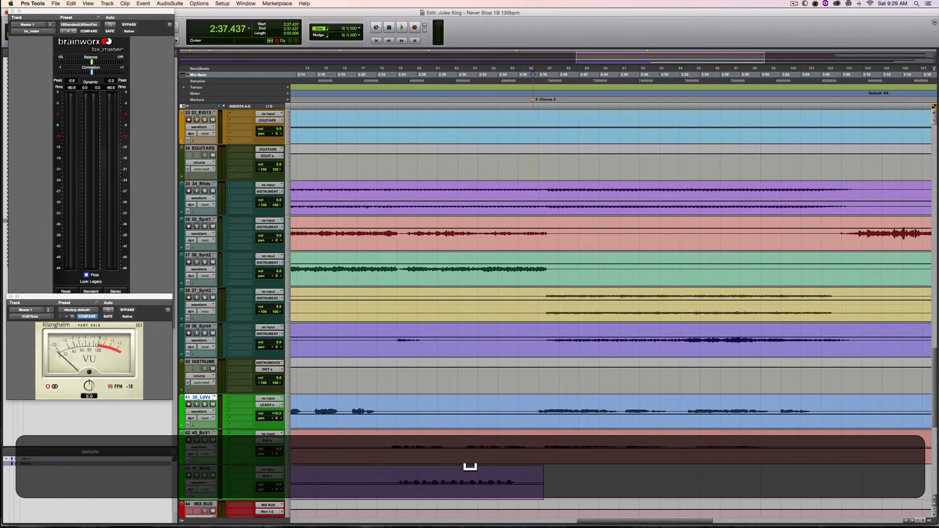
Play from the Chorus 2 marker and audition 39_LdVx from 2:52.146 and 3:01.552 to find the end of the chorus.
{"action": "key", "text": "space"}
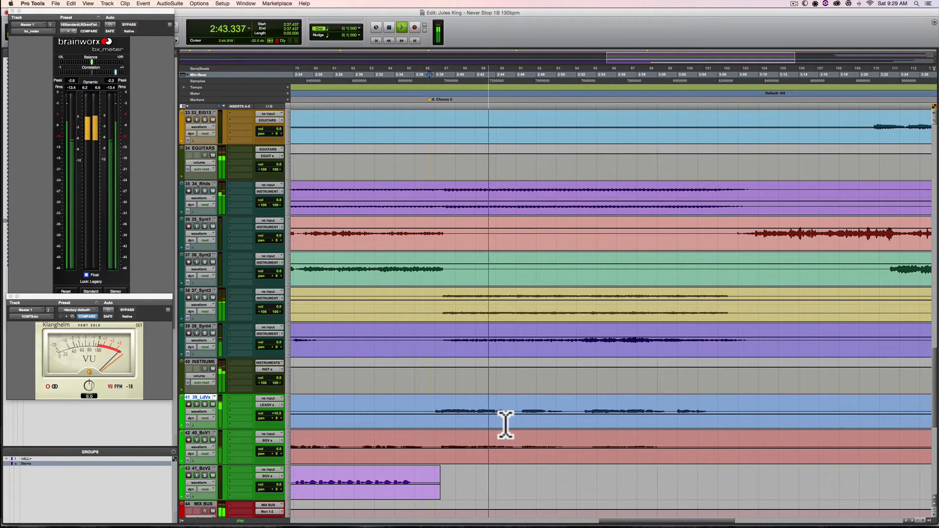
{"action": "left_click", "coordinate": [579, 414]}
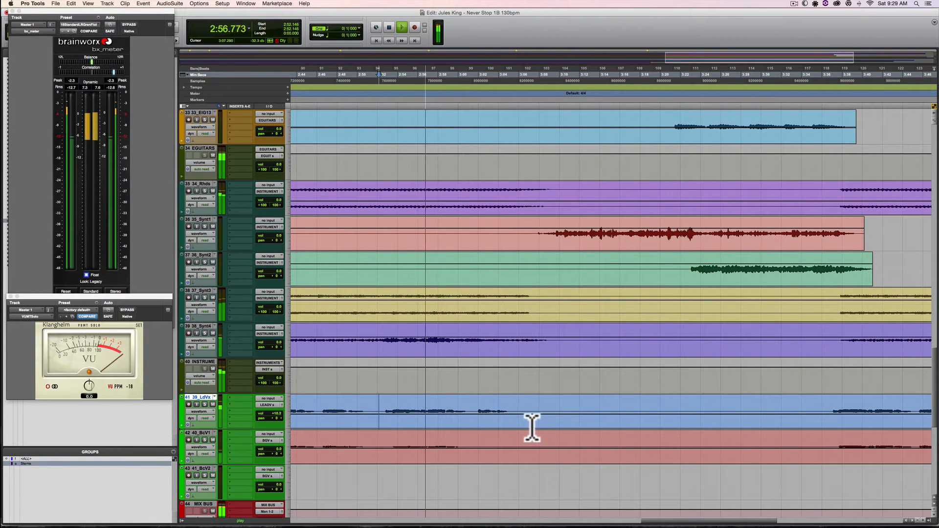
{"action": "left_click", "coordinate": [473, 414]}
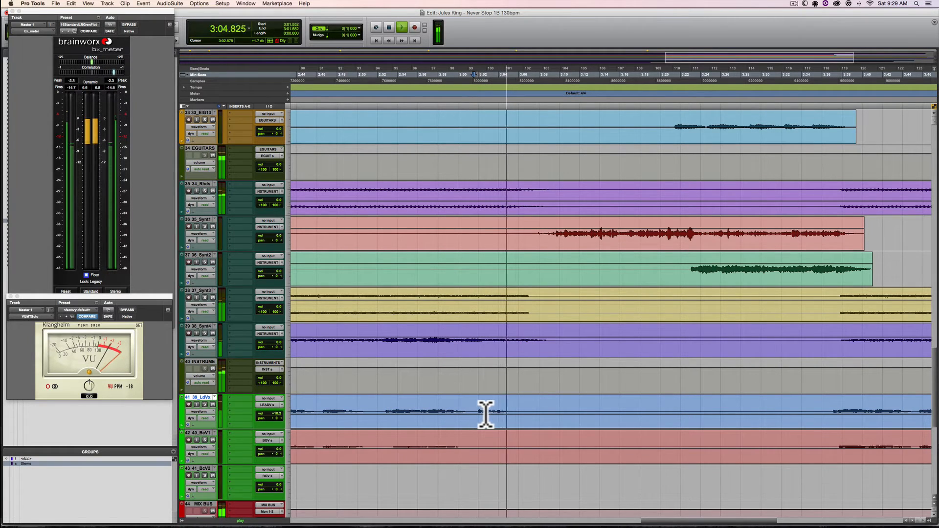
{"action": "key", "text": "space"}
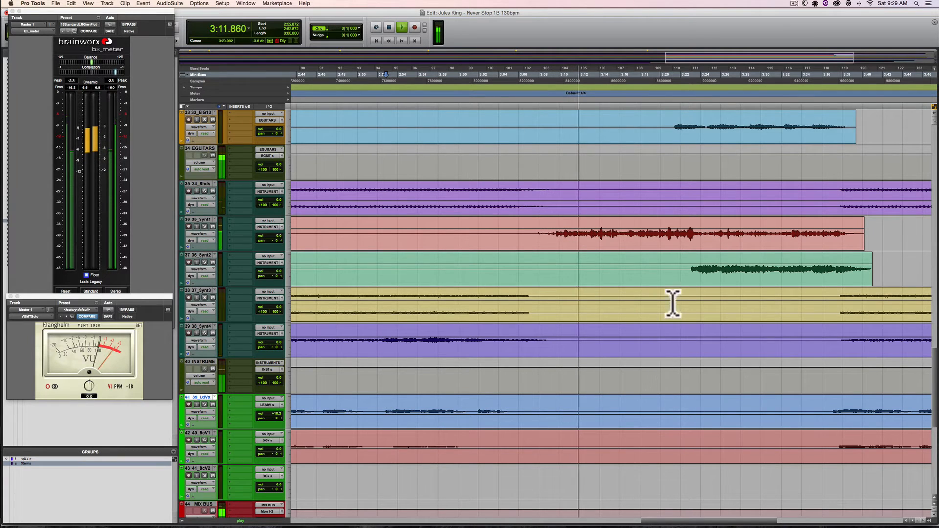
Audition 36_Synt2 from 3:22.907 and 39_LdVx from 3:36.744 to find where the lead vocal re-enters.
{"action": "left_click", "coordinate": [688, 276]}
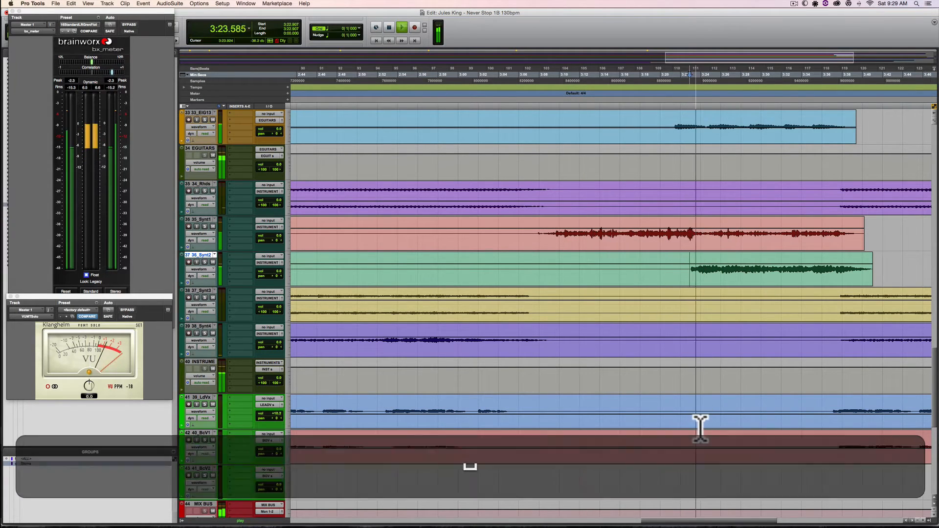
{"action": "key", "text": "space"}
{"action": "left_click", "coordinate": [825, 354]}
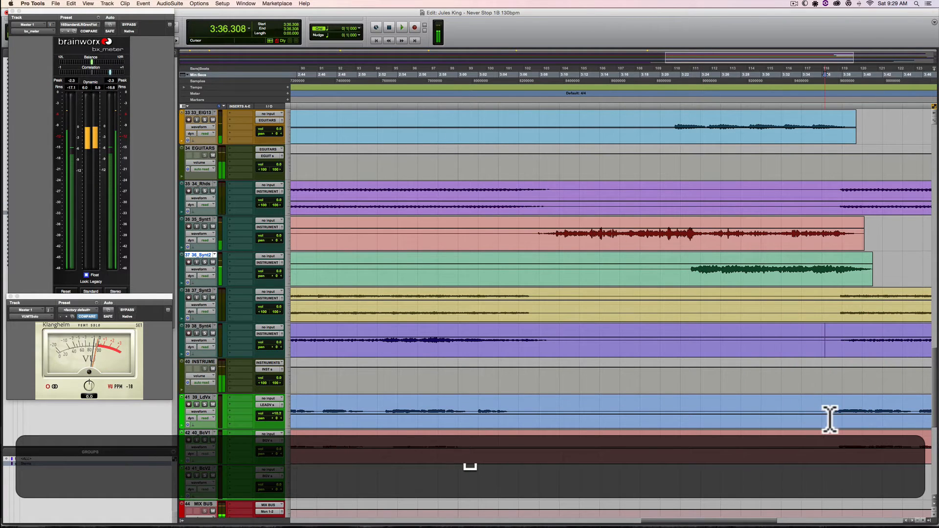
{"action": "left_click", "coordinate": [830, 419]}
{"action": "key", "text": "space"}
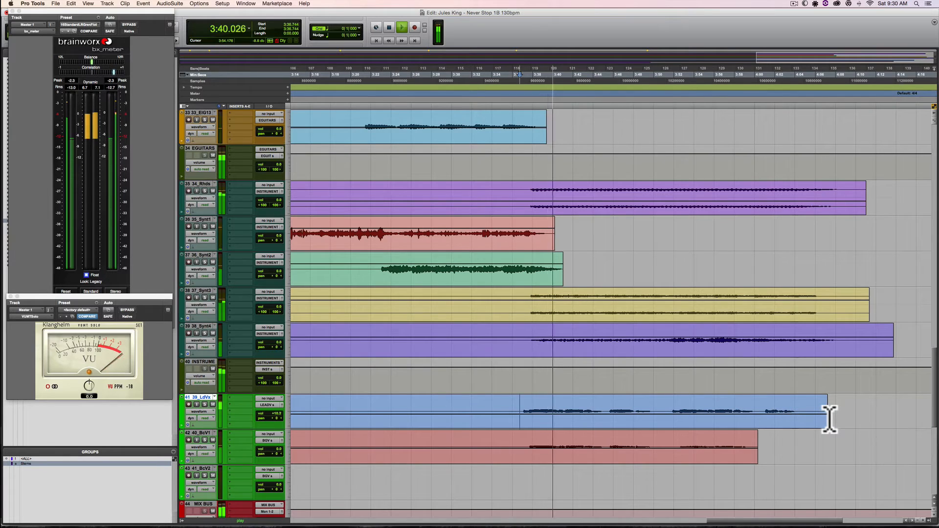
{"action": "key", "text": "space"}
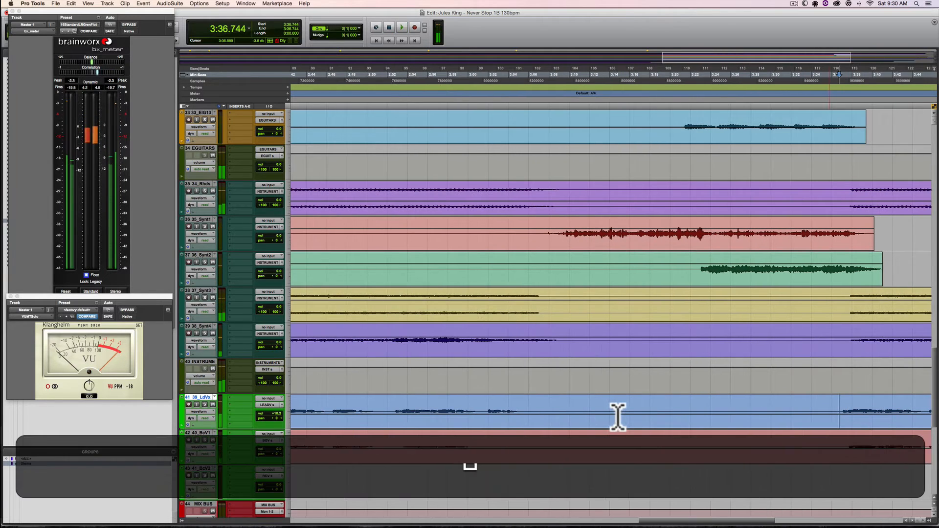
Audition the short instrumental part on 35_Synt1 from 3:07.218, 36_Synt2 from about 3:23 and 35_Synt1 from 3:32.894.
{"action": "key", "text": "space"}
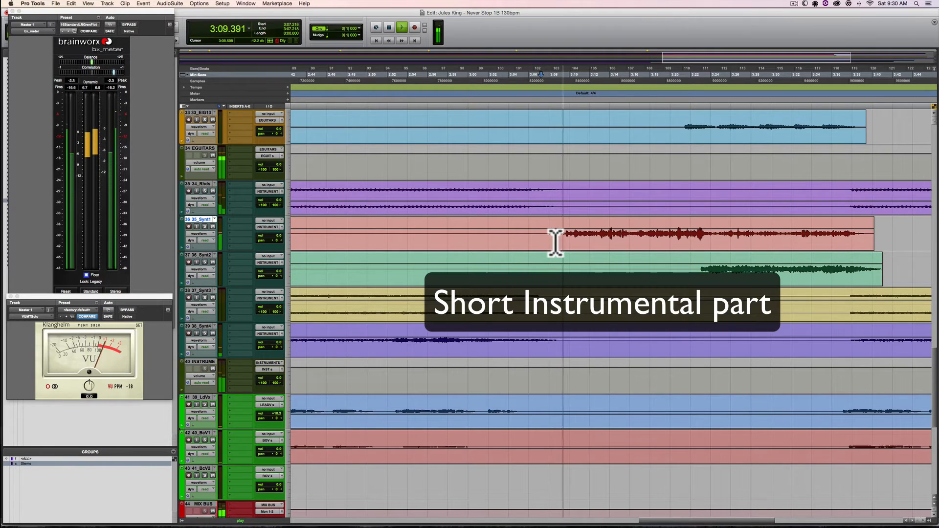
{"action": "key", "text": "space"}
{"action": "key", "text": "space"}
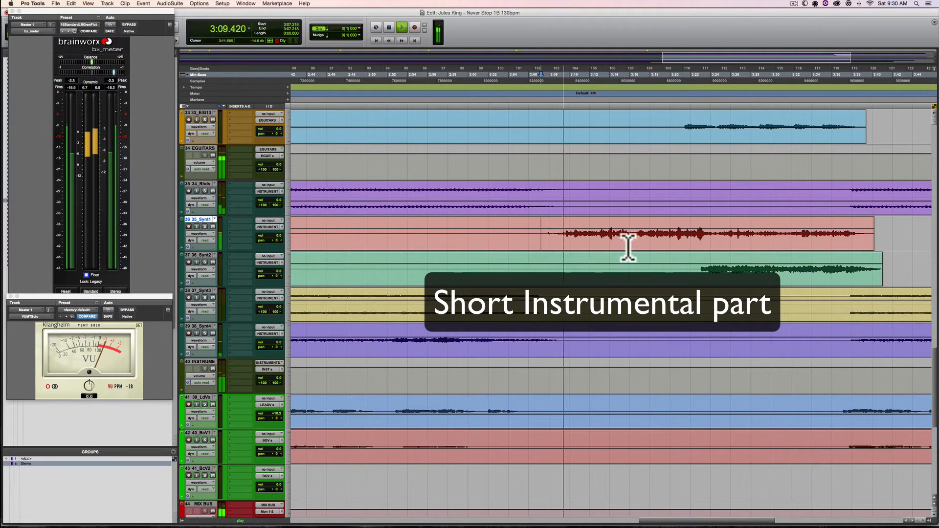
{"action": "key", "text": "space"}
{"action": "left_click", "coordinate": [703, 266]}
{"action": "key", "text": "space"}
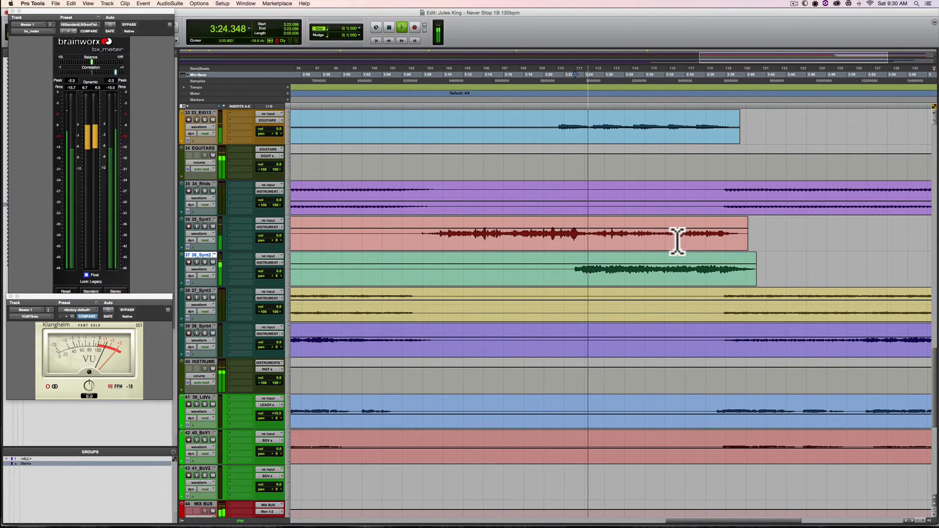
{"action": "key", "text": "space"}
{"action": "left_click", "coordinate": [676, 237]}
{"action": "key", "text": "space"}
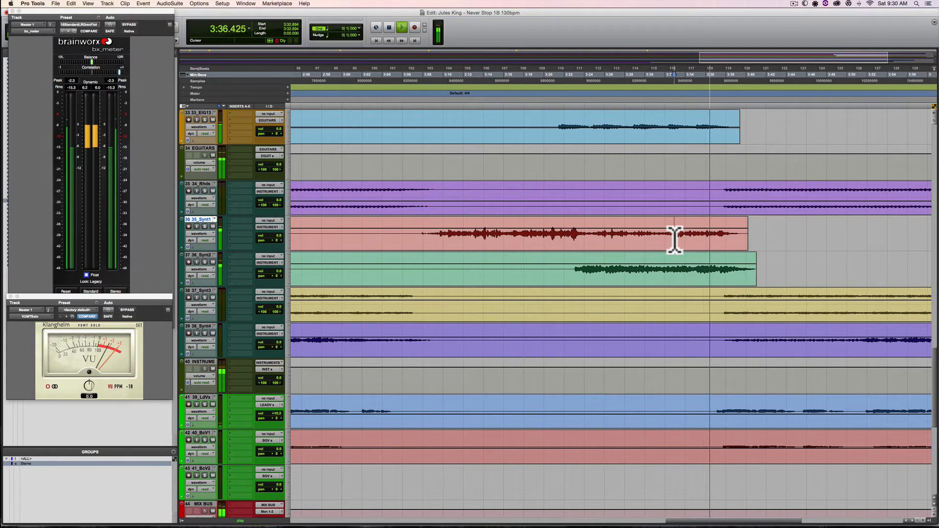
{"action": "key", "text": "space"}
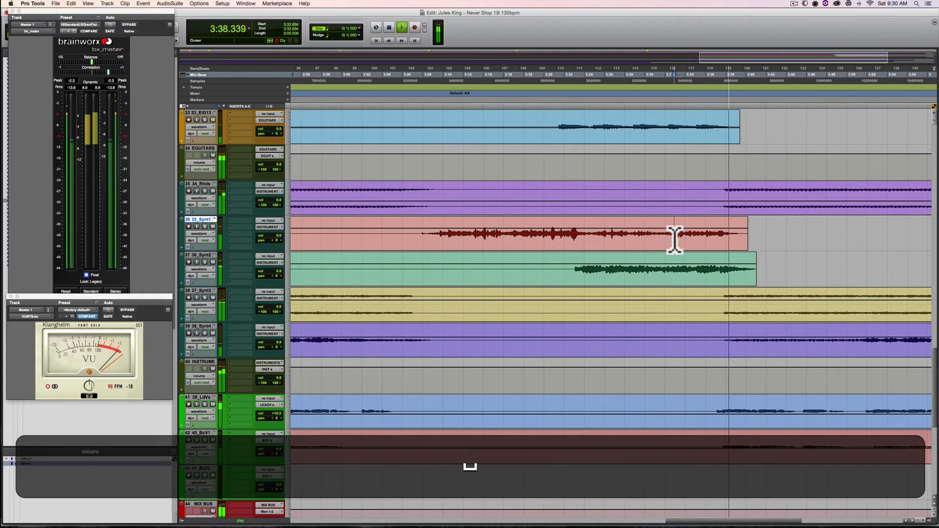
Place the edit cursor at 3:07.399, just before the 35_Synt1 instrumental part, and create a marker named "7. Bridge".
{"action": "left_click", "coordinate": [416, 236]}
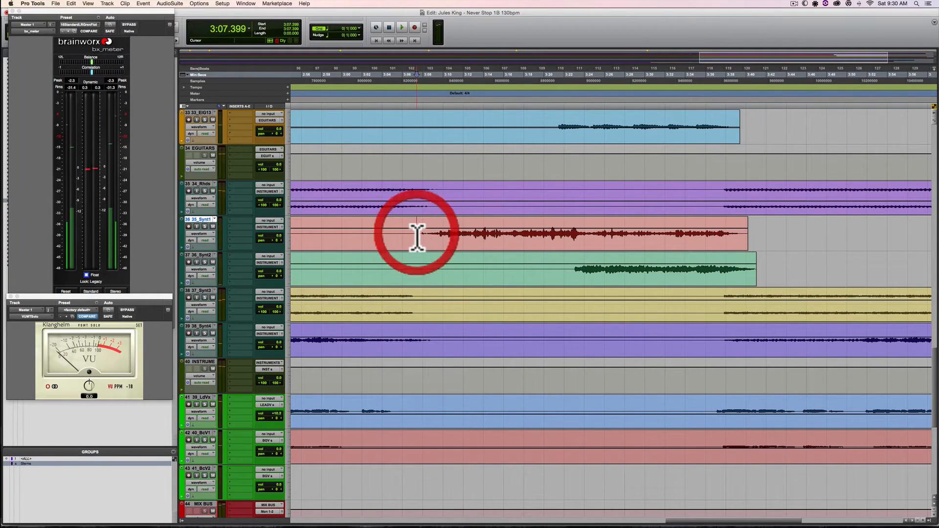
{"action": "key", "text": "KP_Enter"}
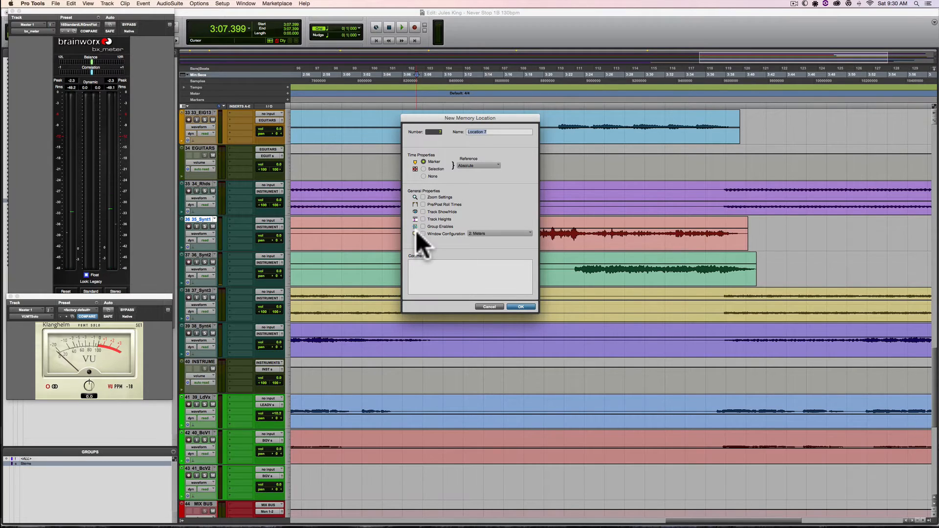
{"action": "type", "text": "7. Bridge"}
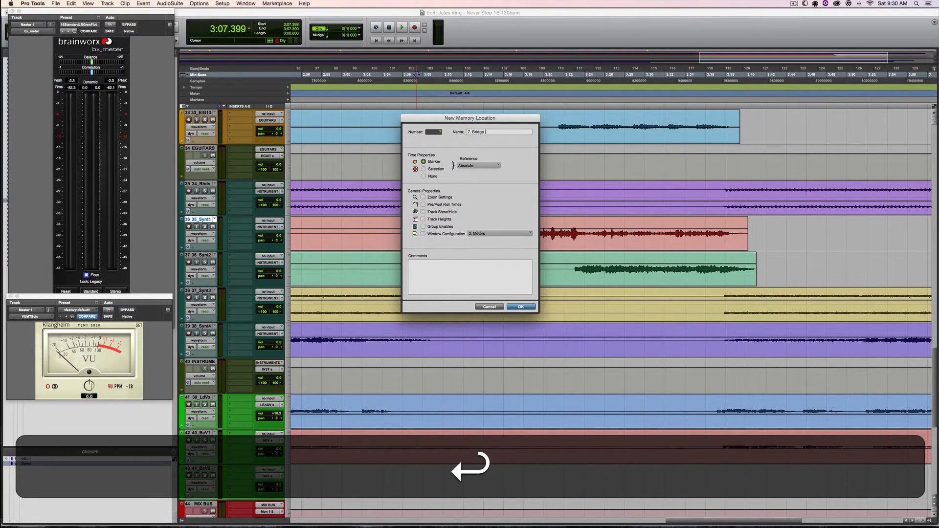
{"action": "key", "text": "Return"}
Audition the final section from about 3:36, 3:53 and 3:59, then replay the last lead vocal entry from 3:36.199.
{"action": "left_click", "coordinate": [718, 346]}
{"action": "key", "text": "space"}
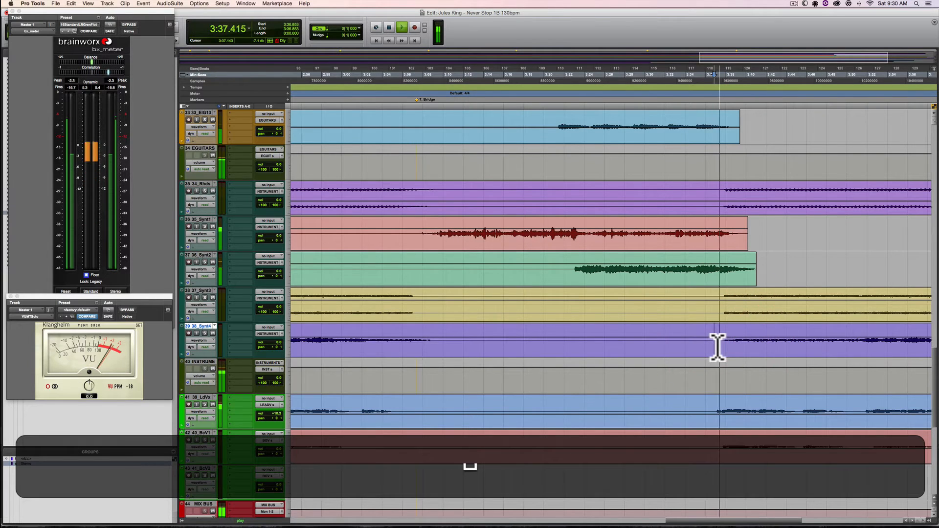
{"action": "left_click", "coordinate": [705, 379]}
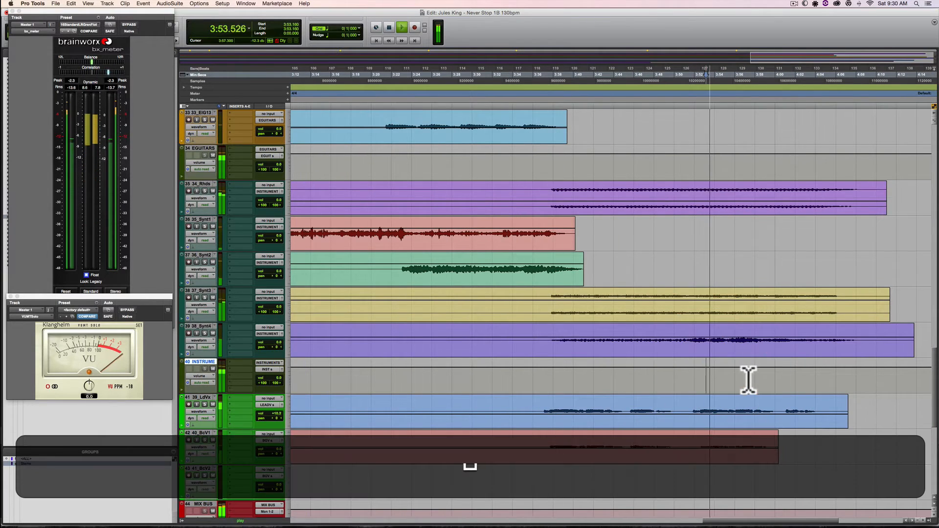
{"action": "left_click", "coordinate": [775, 377]}
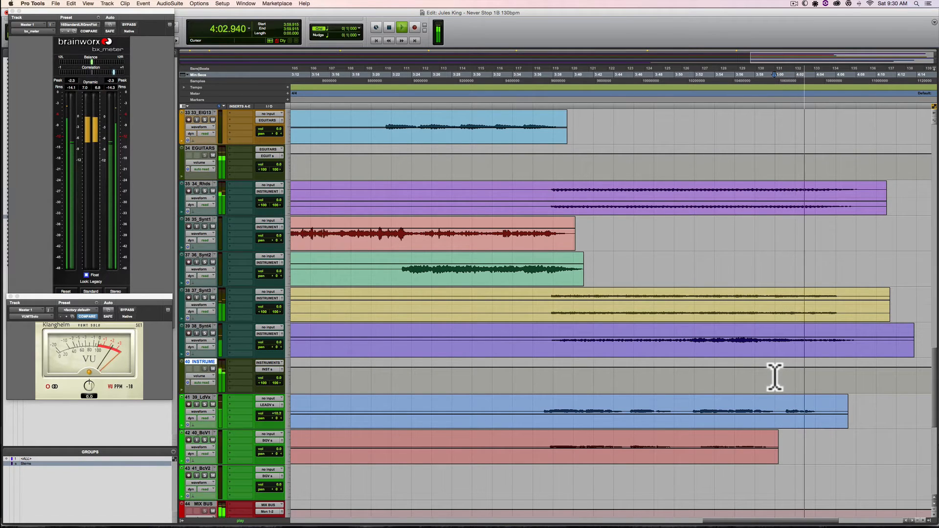
{"action": "key", "text": "space"}
{"action": "left_click", "coordinate": [538, 413]}
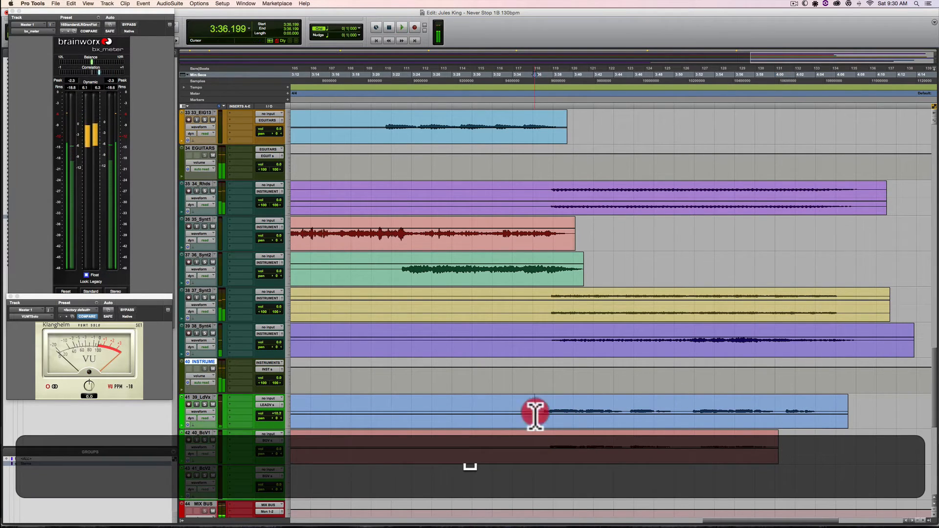
{"action": "key", "text": "space"}
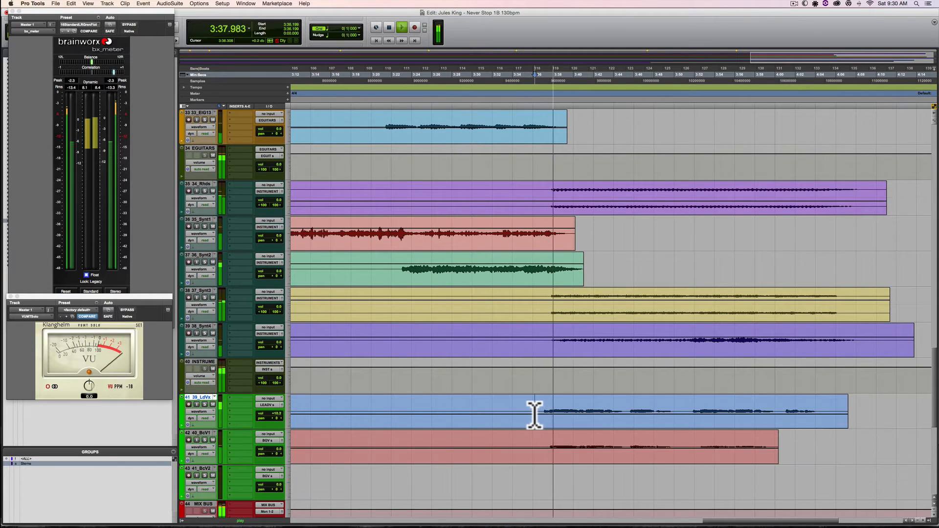
{"action": "key", "text": "space"}
Create a marker named "8. Outro" at 3:35.909, just before the last lead vocal entry.
{"action": "key", "text": "KP_Enter"}
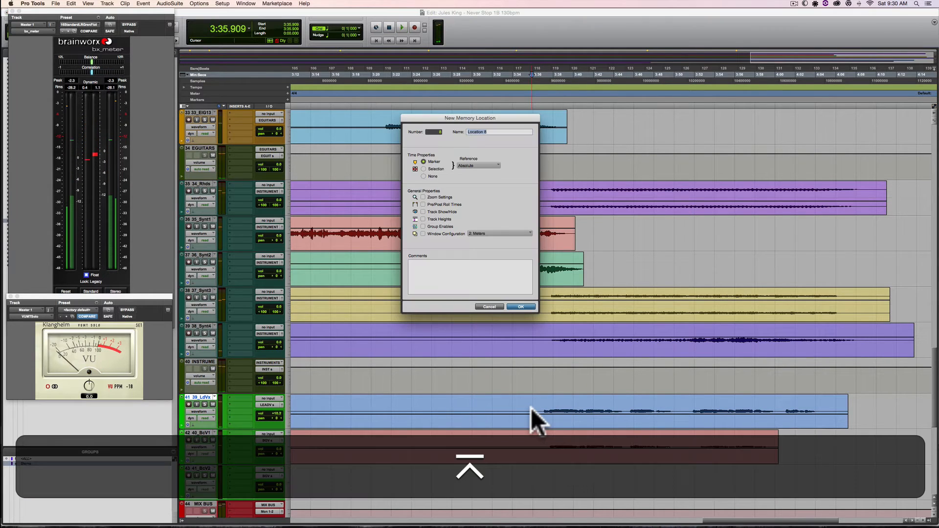
{"action": "type", "text": "8. O"}
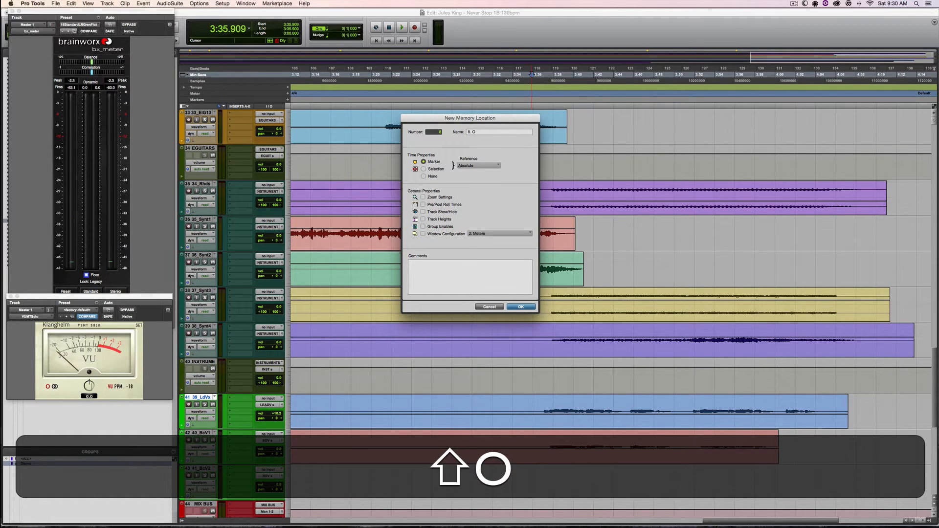
{"action": "key", "text": "BackSpace"}
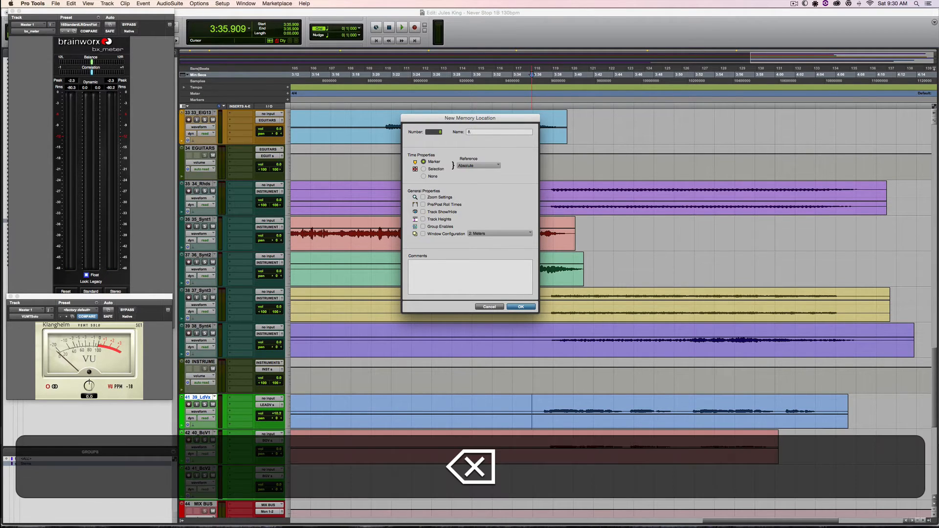
{"action": "key", "text": "shift"}
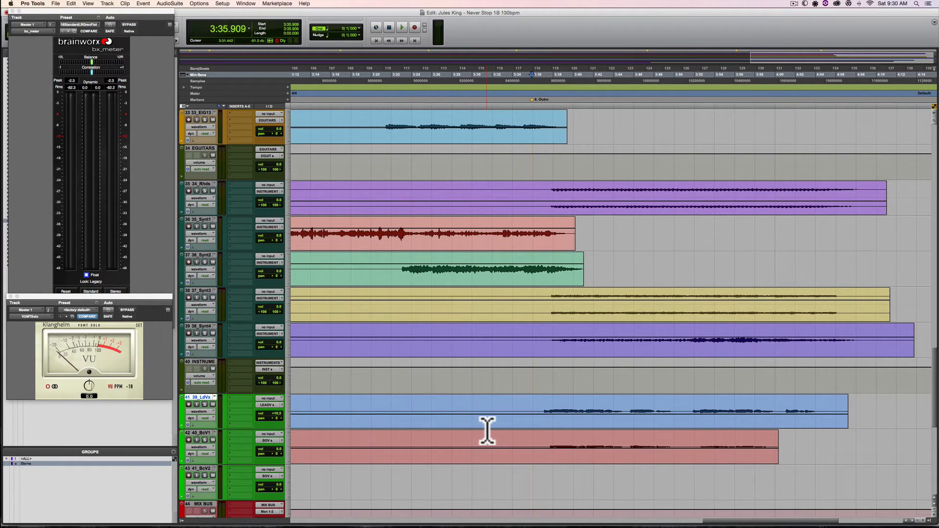
Hide the Tempo, Meter and Samples rulers and move the Bars|Beats ruler below the Min:Secs ruler.
{"action": "key", "text": "alt+a"}
{"action": "left_click", "coordinate": [485, 366]}
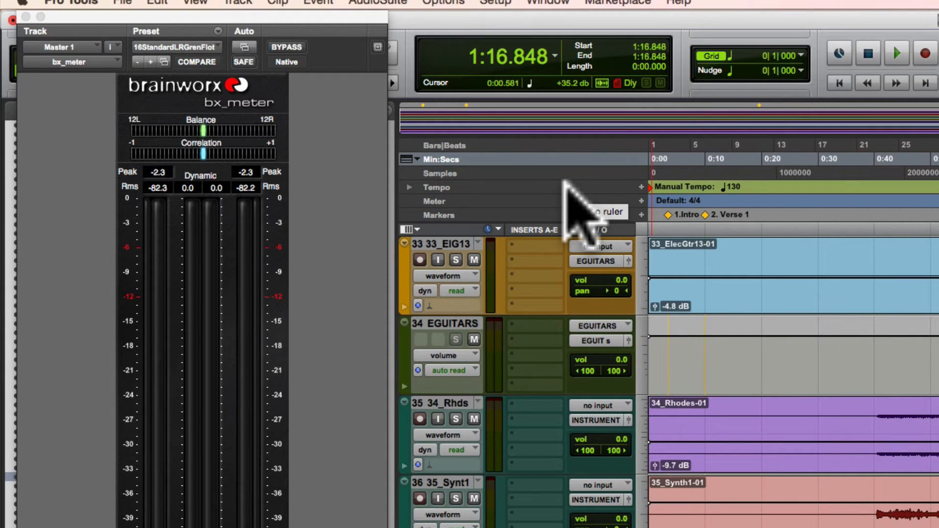
{"action": "left_click", "coordinate": [566, 186], "text": "alt"}
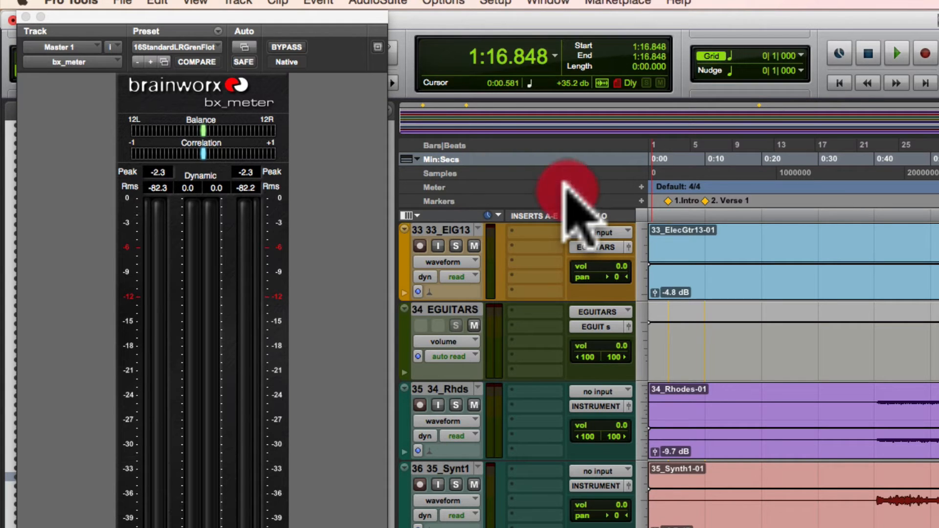
{"action": "left_click", "coordinate": [563, 186], "text": "alt"}
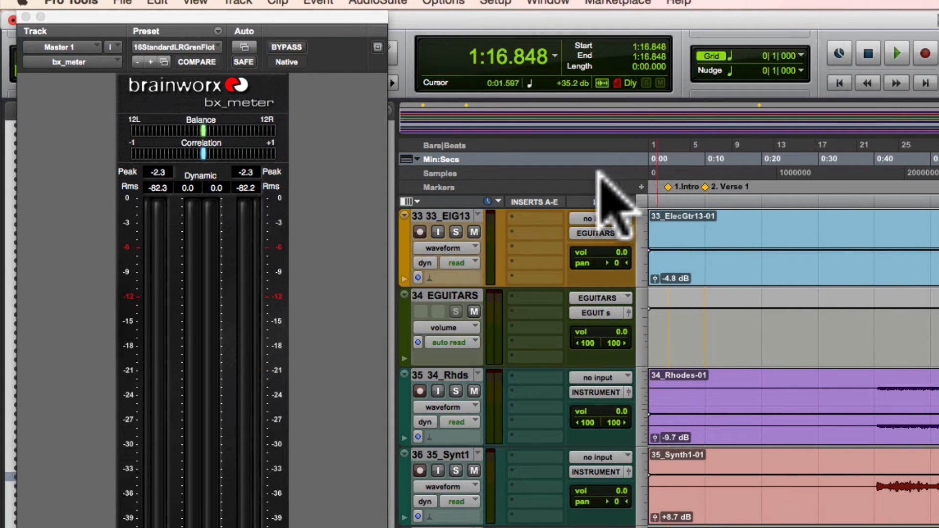
{"action": "left_click", "coordinate": [587, 171], "text": "alt"}
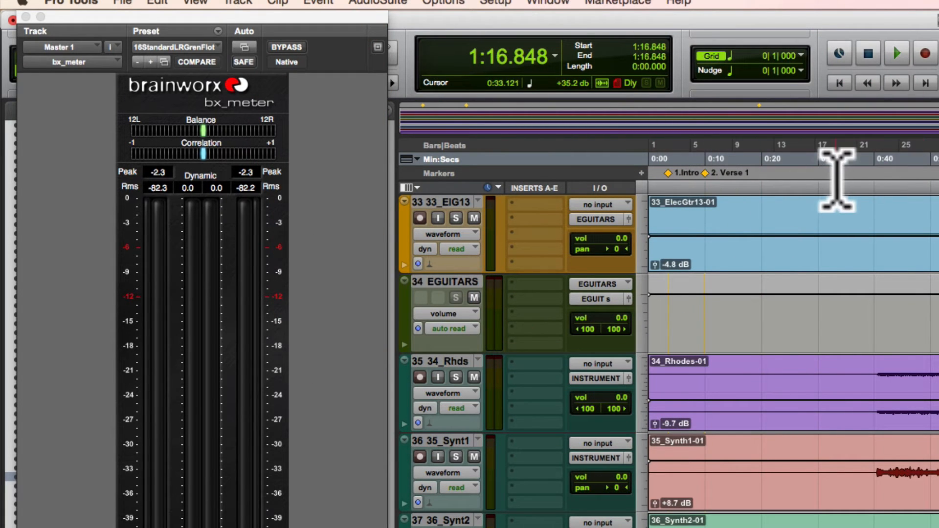
{"action": "left_click_drag", "start_coordinate": [550, 142], "coordinate": [549, 153]}
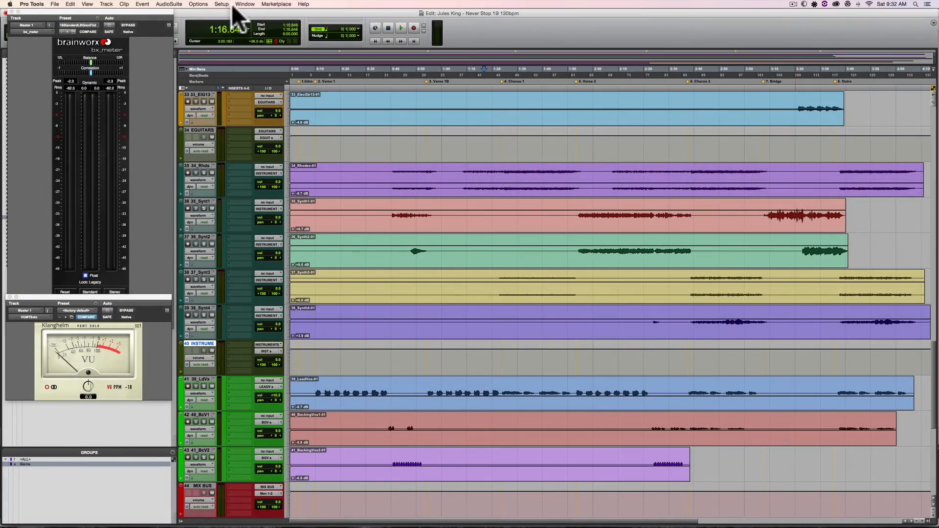
Open the preferences and look through the Operation, Editing, Mixing, Metering, Processing, MIDI and Synchronization settings.
{"action": "left_click", "coordinate": [222, 4]}
{"action": "left_click", "coordinate": [216, 209]}
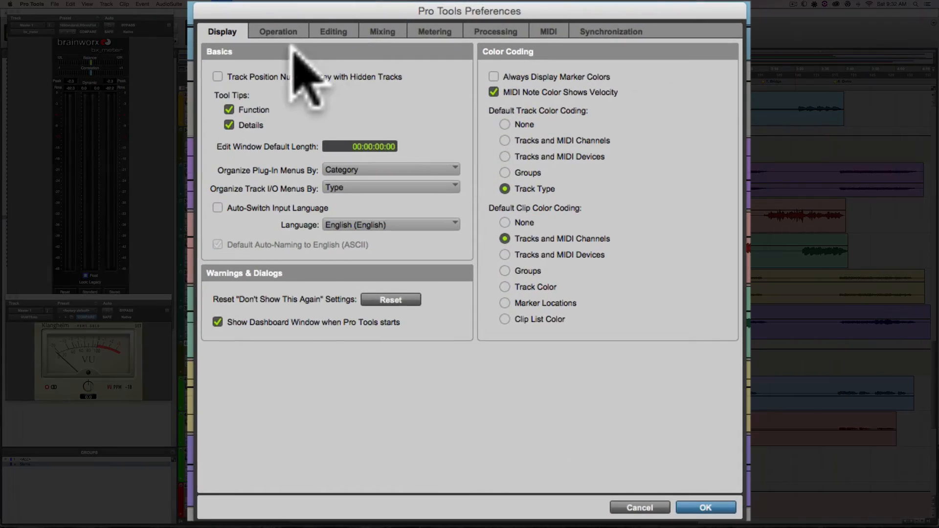
{"action": "left_click", "coordinate": [278, 31]}
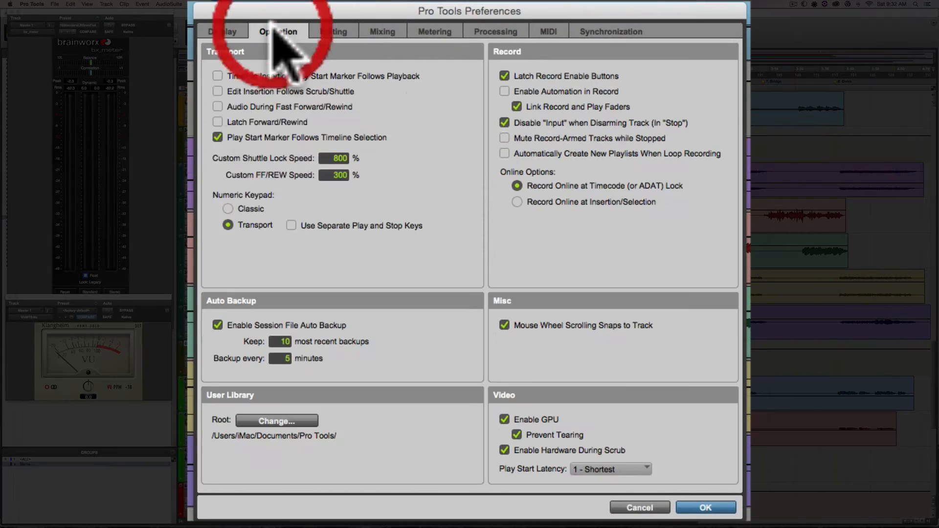
{"action": "left_click", "coordinate": [328, 31]}
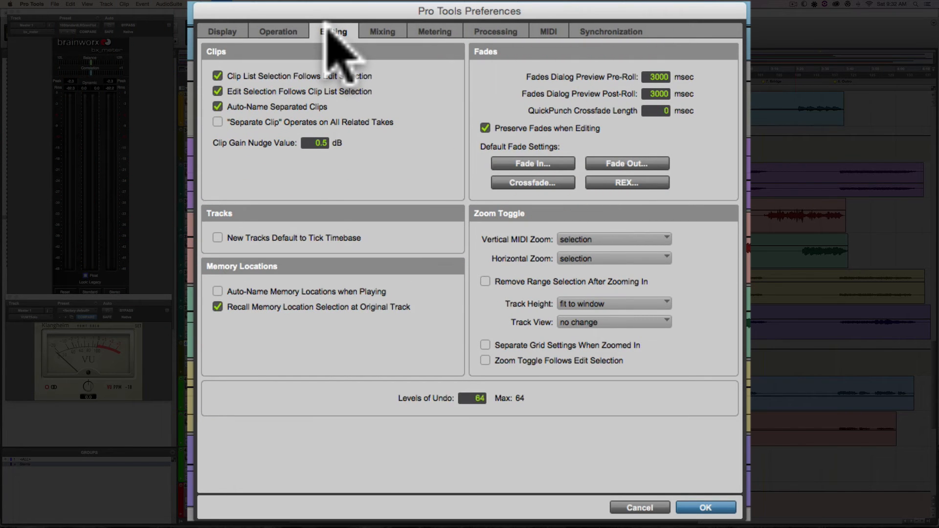
{"action": "left_click", "coordinate": [381, 31]}
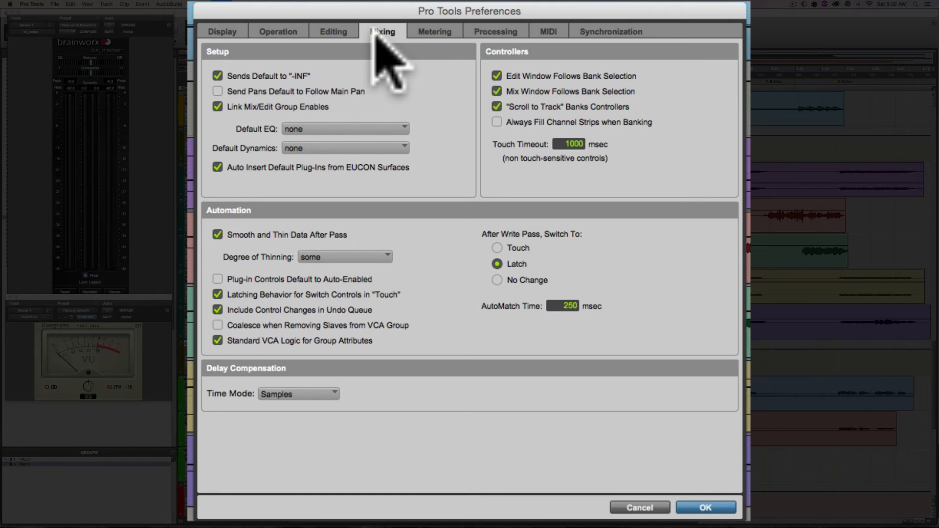
{"action": "left_click", "coordinate": [440, 31]}
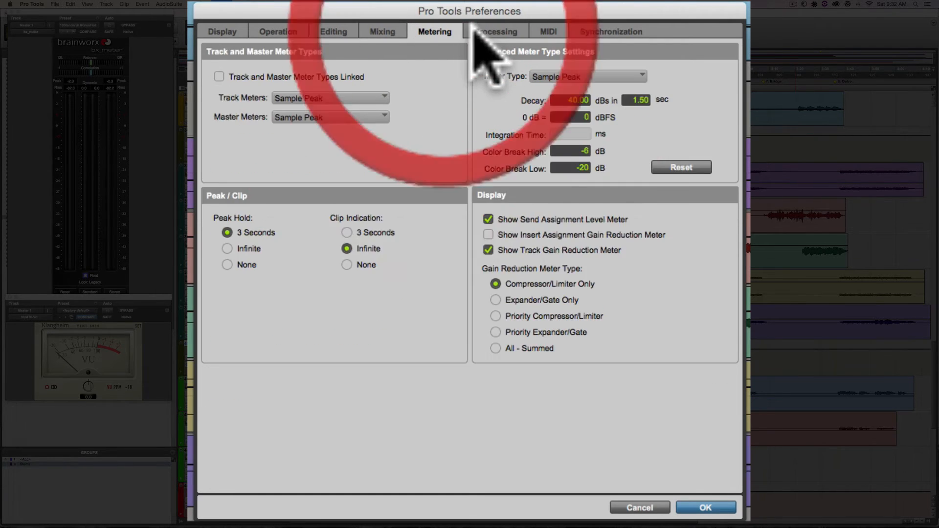
{"action": "left_click", "coordinate": [482, 29]}
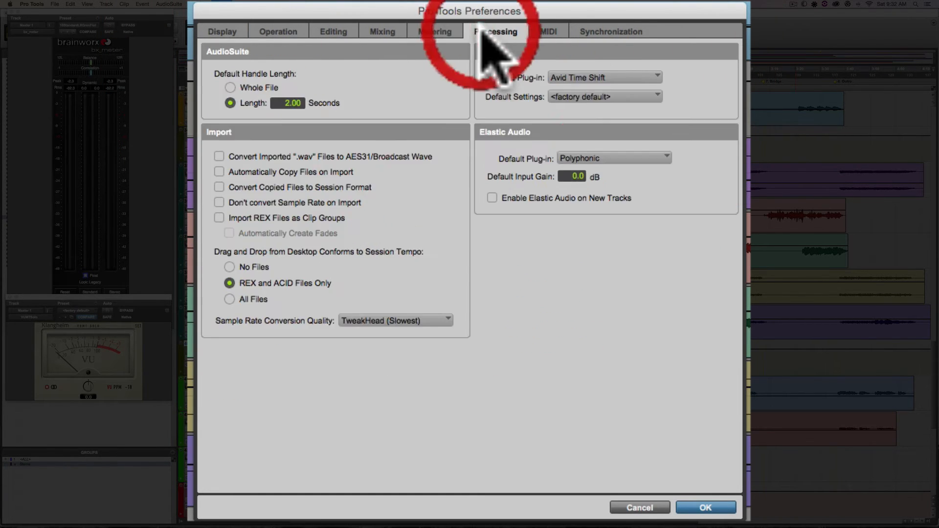
{"action": "left_click", "coordinate": [560, 31]}
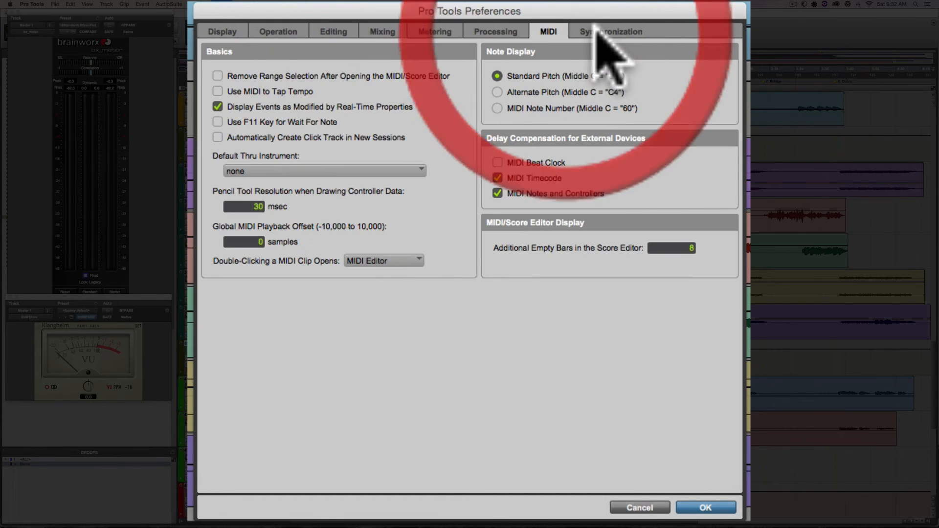
{"action": "left_click", "coordinate": [597, 32]}
In the Display preferences, organize plug-in menus by Category & Manufacturer and track I/O menus by Type and Width.
{"action": "left_click", "coordinate": [213, 32]}
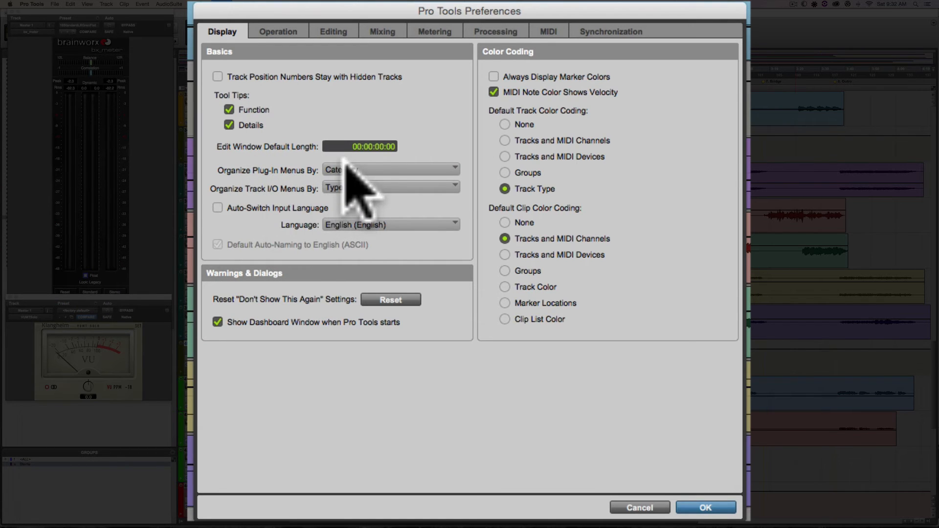
{"action": "left_click", "coordinate": [355, 170]}
{"action": "left_click", "coordinate": [351, 196]}
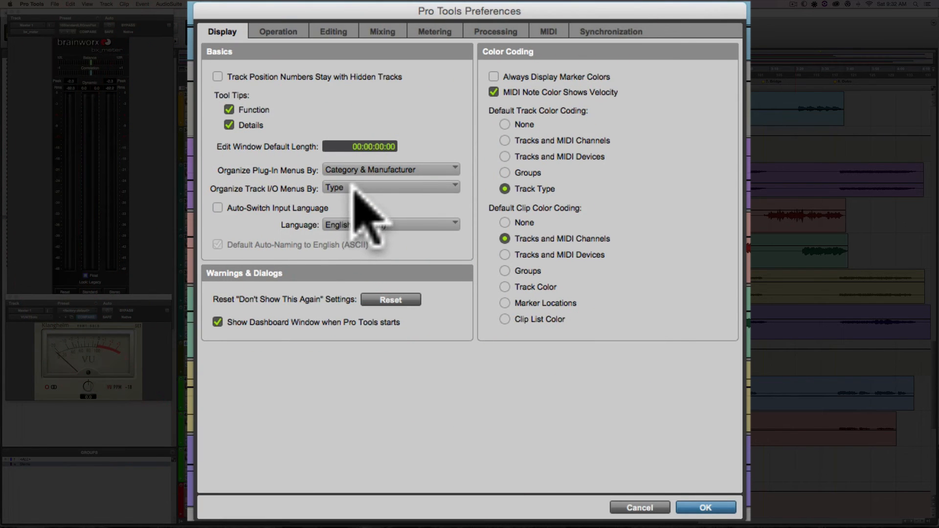
{"action": "left_click", "coordinate": [357, 187]}
{"action": "left_click", "coordinate": [284, 197]}
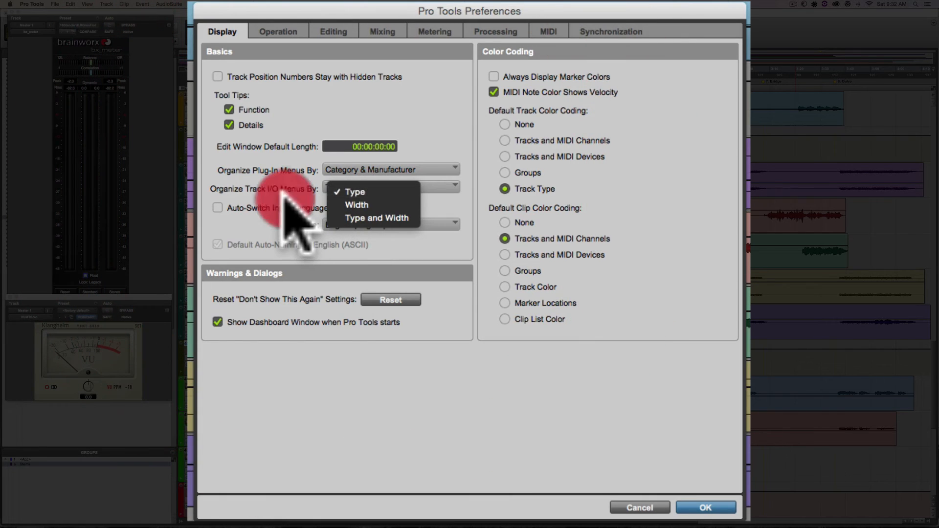
{"action": "left_click", "coordinate": [346, 190]}
{"action": "left_click", "coordinate": [354, 218]}
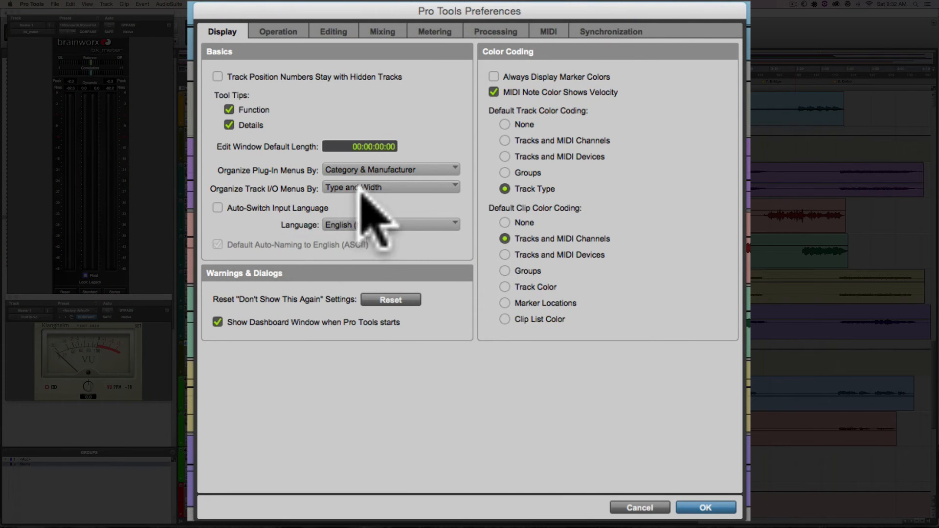
Enable Always Display Marker Colors in the Display preferences and apply the settings.
{"action": "left_click", "coordinate": [493, 77]}
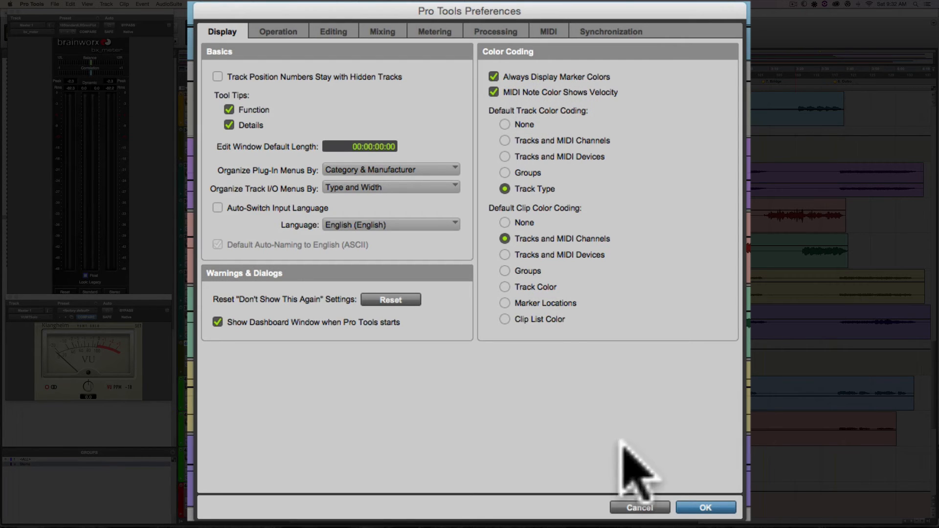
{"action": "left_click", "coordinate": [690, 504]}
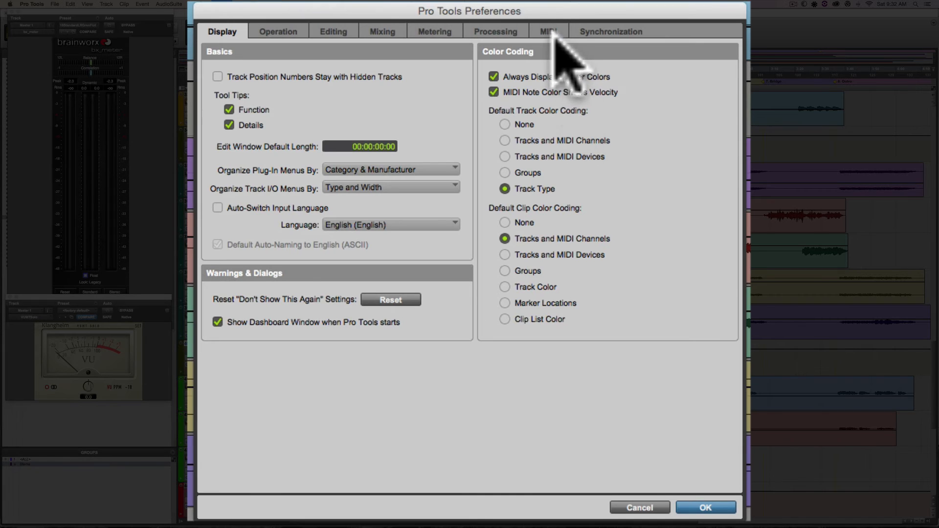
{"action": "left_click_drag", "start_coordinate": [512, 4], "coordinate": [542, 14]}
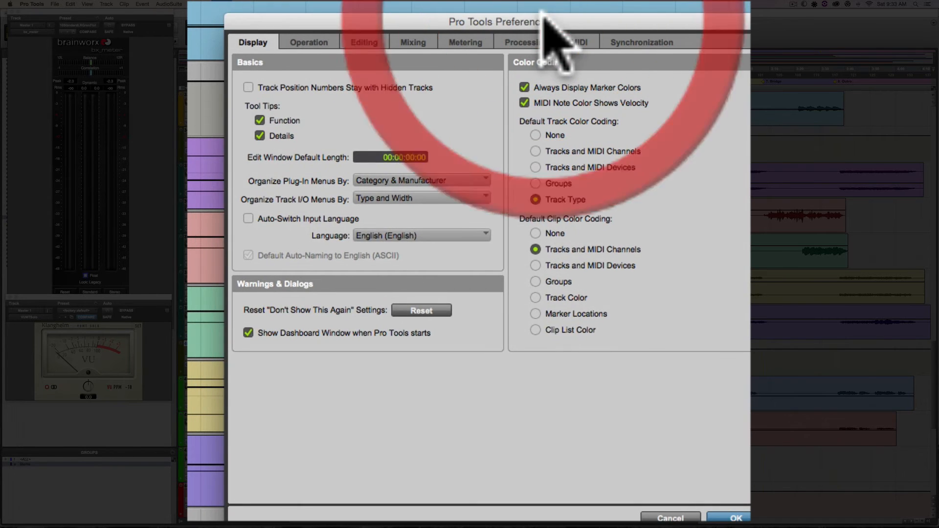
{"action": "left_click", "coordinate": [722, 516]}
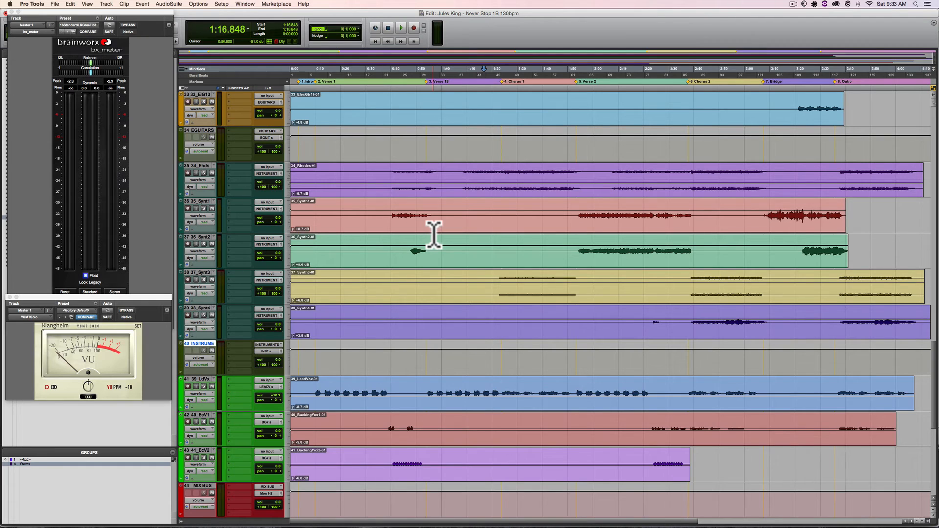
Open the Memory Locations window and place it over the synth tracks in the Edit window.
{"action": "key", "text": "super+5"}
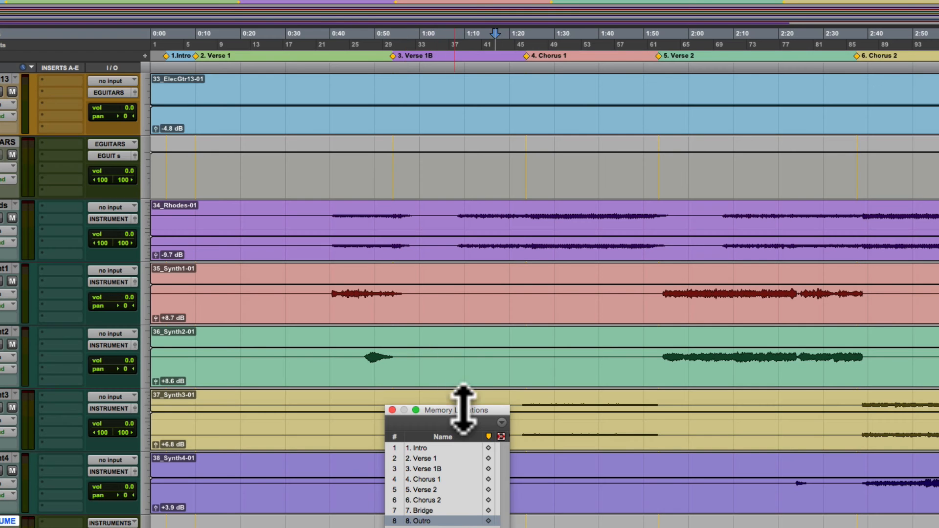
{"action": "left_click_drag", "start_coordinate": [467, 280], "coordinate": [465, 257]}
{"action": "left_click_drag", "start_coordinate": [462, 373], "coordinate": [458, 261]}
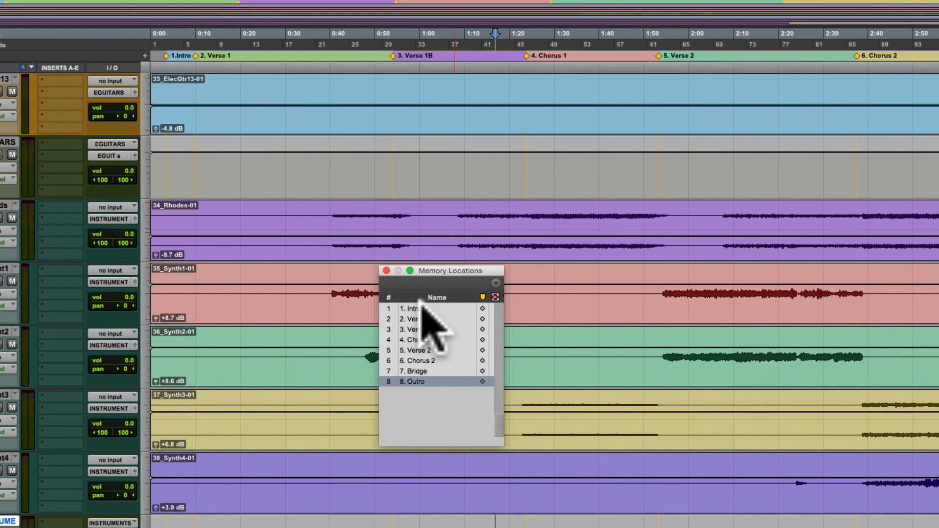
Recall every marker in the Memory Locations list in order, from 1. Intro to 8. Outro.
{"action": "left_click", "coordinate": [418, 310]}
{"action": "left_click", "coordinate": [418, 319]}
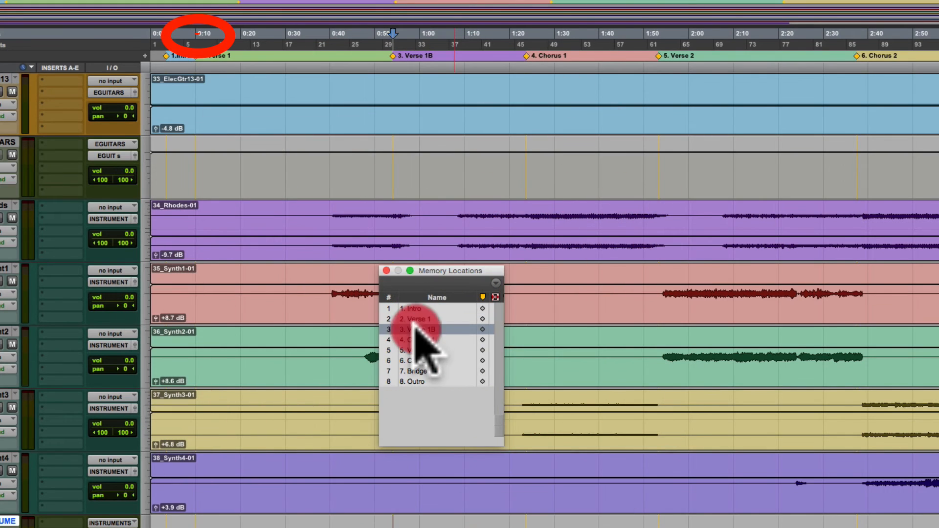
{"action": "left_click", "coordinate": [419, 329]}
{"action": "left_click", "coordinate": [419, 339]}
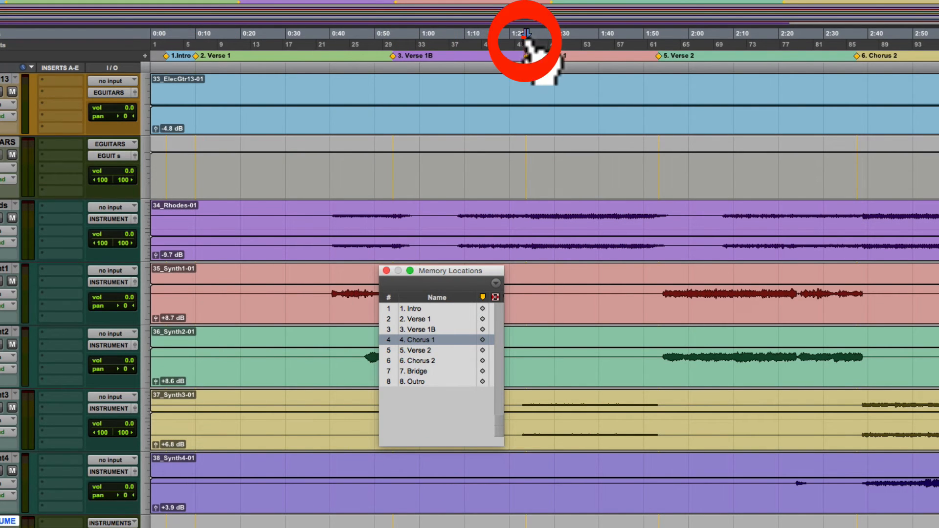
{"action": "left_click", "coordinate": [426, 350]}
{"action": "left_click", "coordinate": [425, 361]}
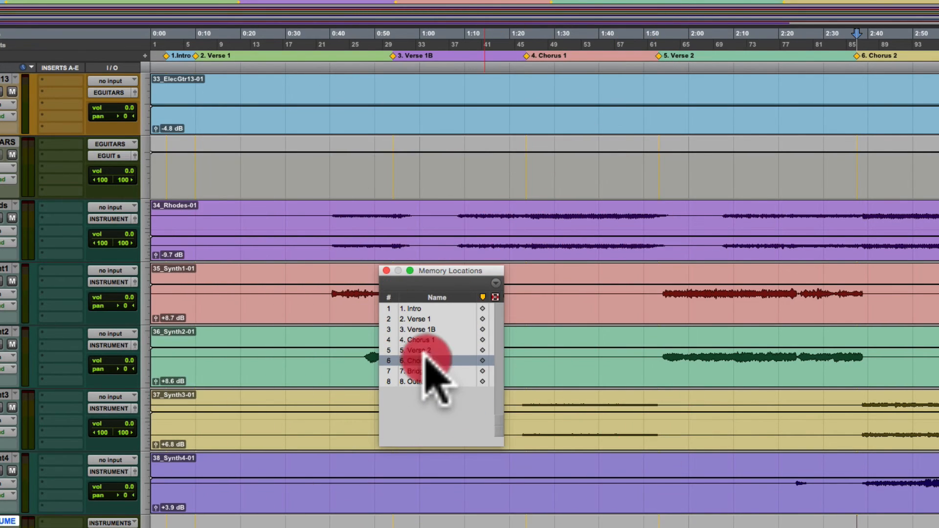
{"action": "left_click", "coordinate": [422, 371]}
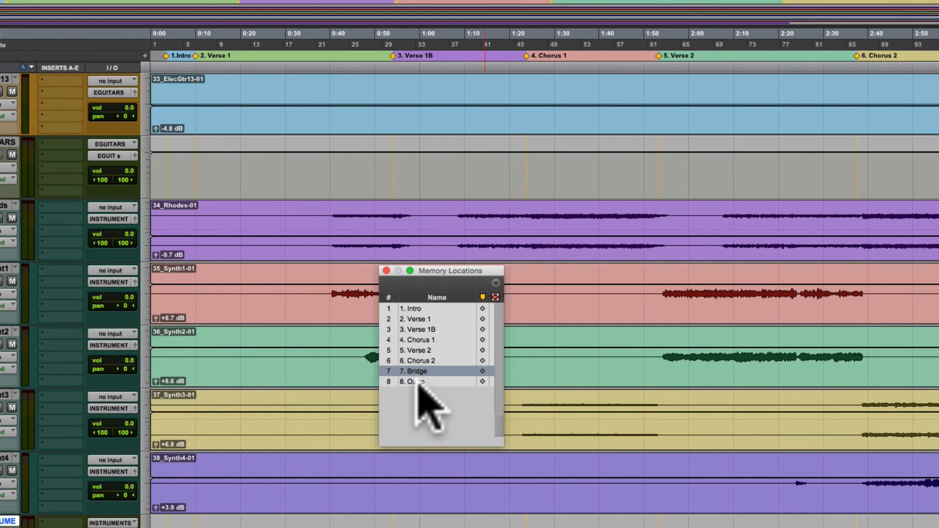
{"action": "left_click", "coordinate": [419, 382]}
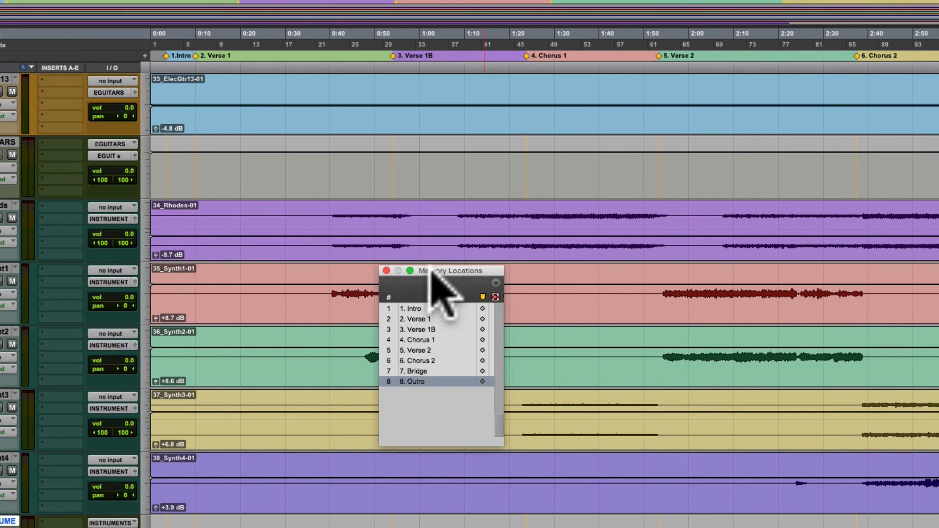
Move the Memory Locations window next to the bx_meter scale and narrow it to fit beside the meter bars.
{"action": "left_click_drag", "start_coordinate": [434, 270], "coordinate": [441, 266]}
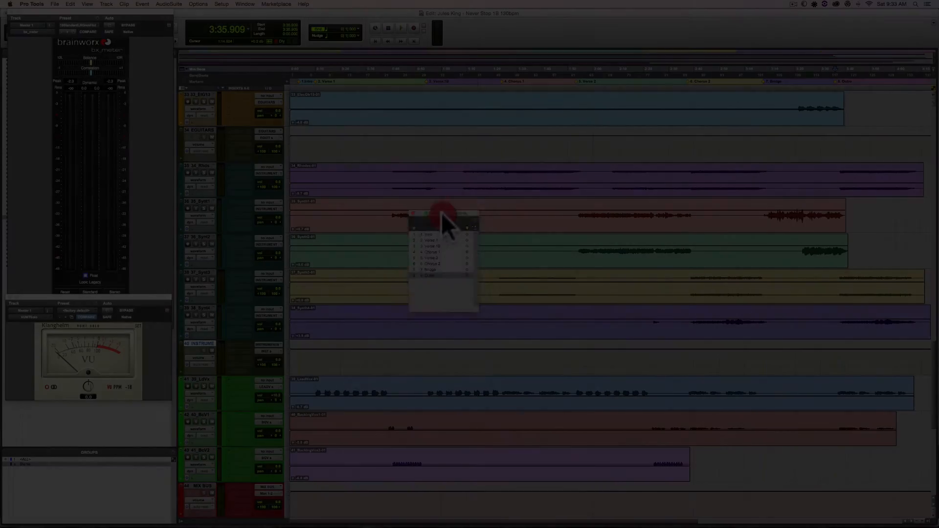
{"action": "left_click_drag", "start_coordinate": [444, 213], "coordinate": [35, 96]}
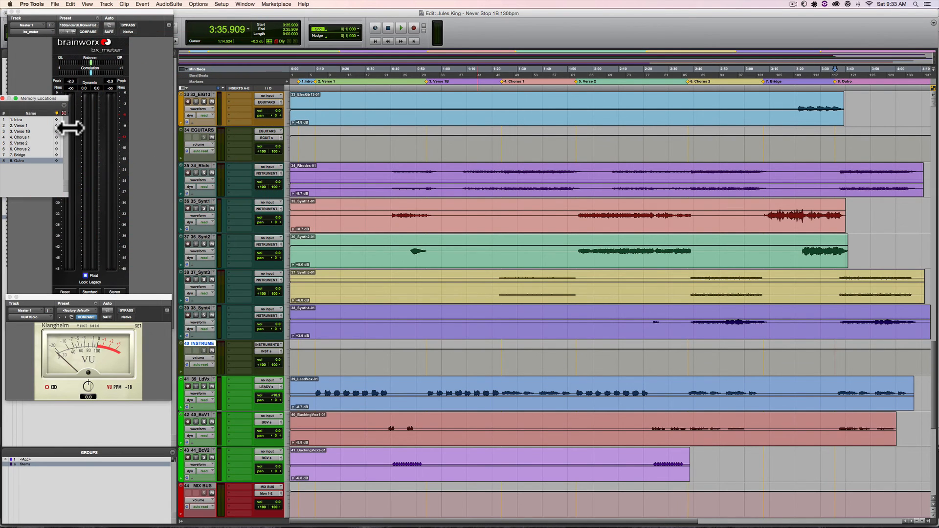
{"action": "left_click_drag", "start_coordinate": [69, 126], "coordinate": [38, 96]}
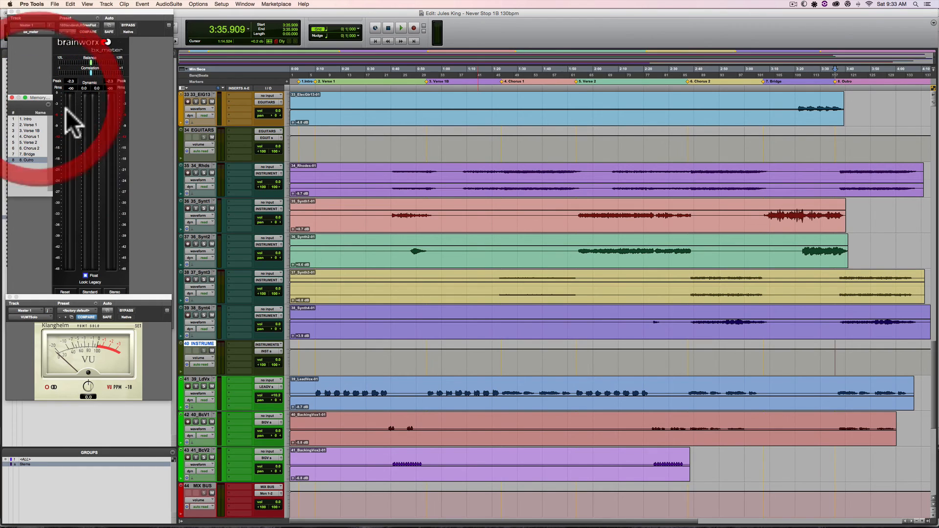
Recall the 4. Chorus 1 and 3. Verse 1B markers from the Memory Locations list.
{"action": "left_click", "coordinate": [544, 25]}
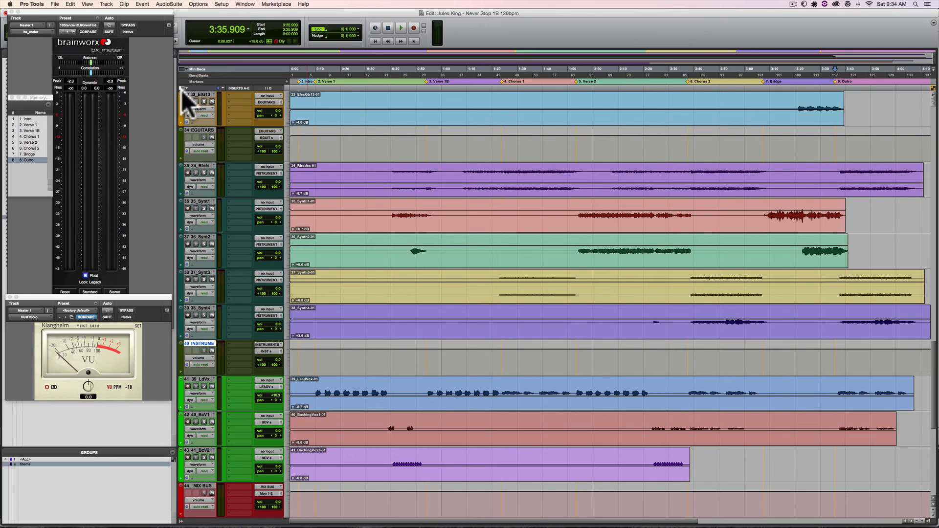
{"action": "left_click", "coordinate": [28, 137]}
{"action": "left_click", "coordinate": [29, 131]}
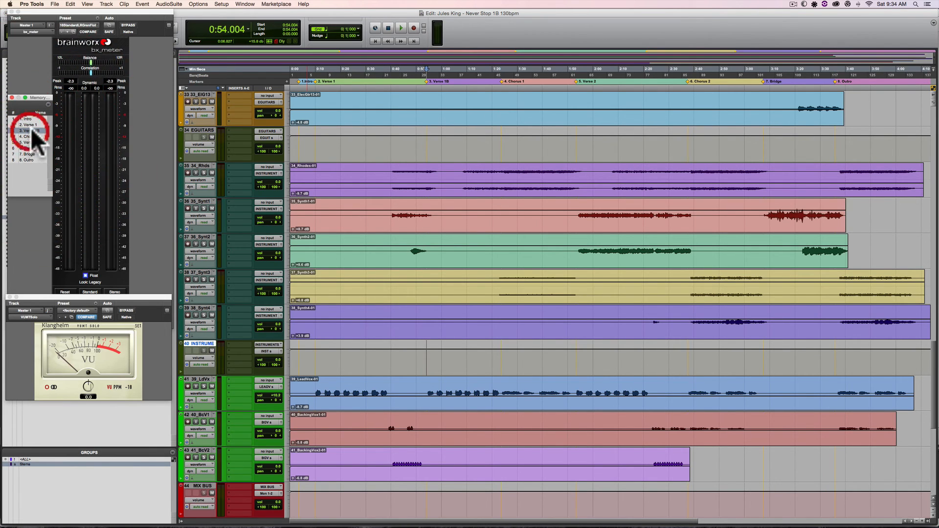
Recall markers 1 to 6 in turn by memory location number, from Intro to Chorus 2, and place the edit cursor early in Verse 1.
{"action": "left_click", "coordinate": [550, 27]}
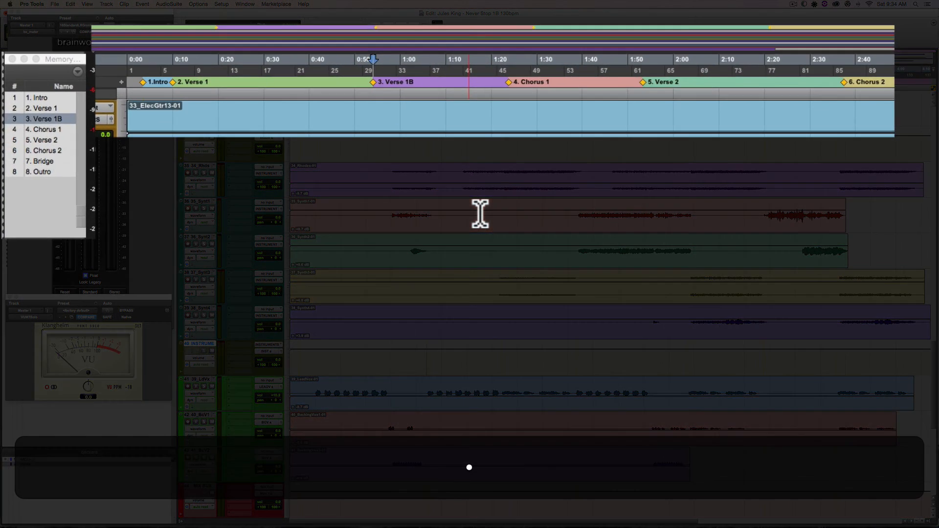
{"action": "key", "text": "KP_Decimal"}
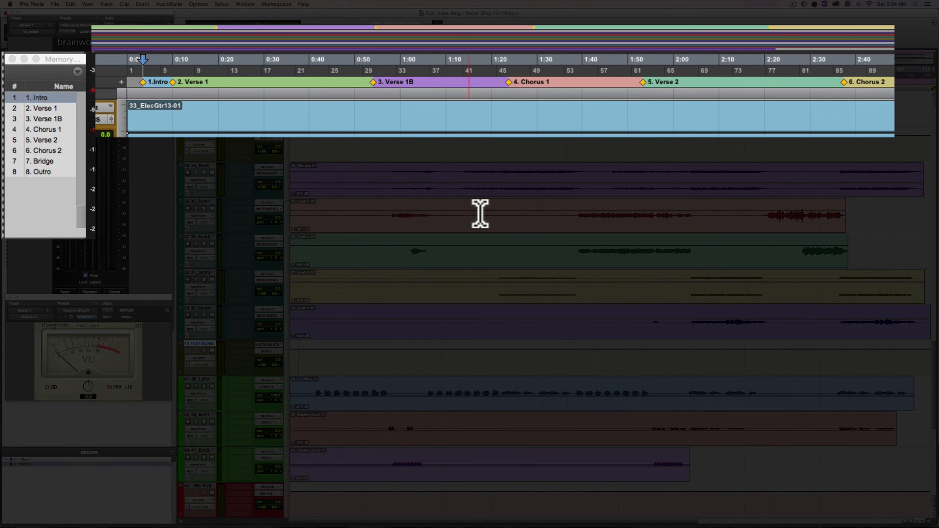
{"action": "key", "text": "KP_Decimal"}
{"action": "key", "text": "KP_Decimal"}
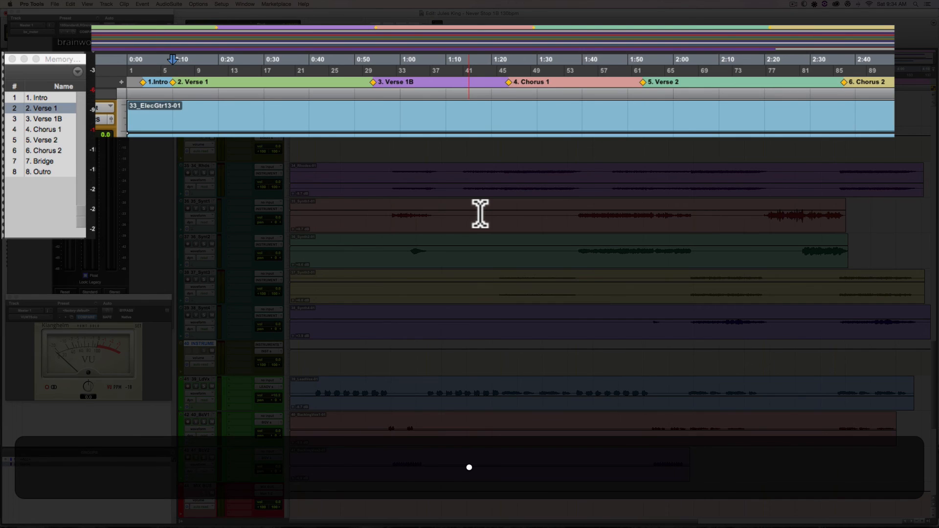
{"action": "key", "text": "KP_Decimal"}
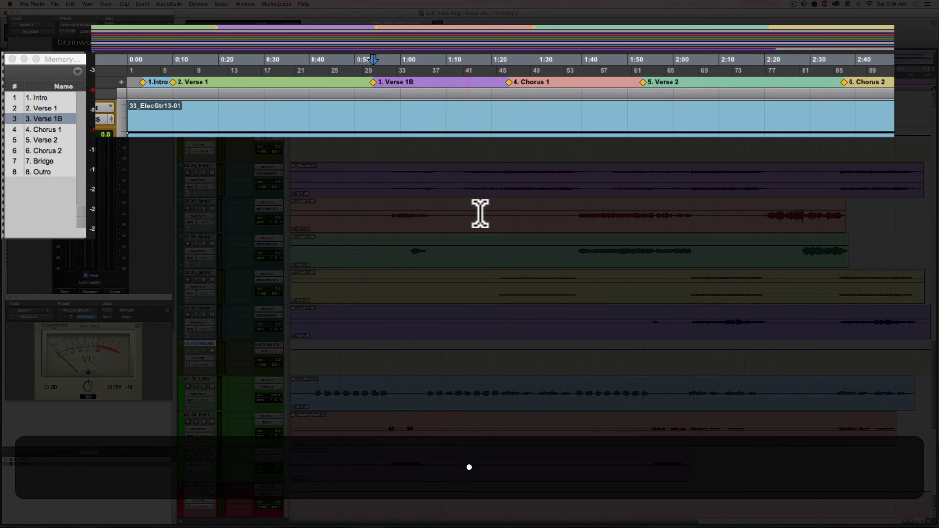
{"action": "key", "text": "KP_Decimal"}
{"action": "key", "text": "KP_Decimal"}
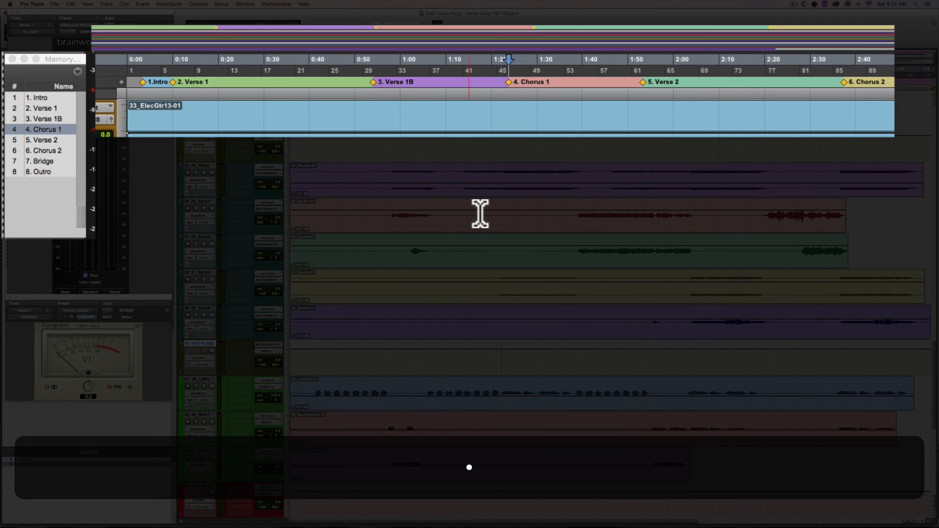
{"action": "key", "text": "KP_Decimal"}
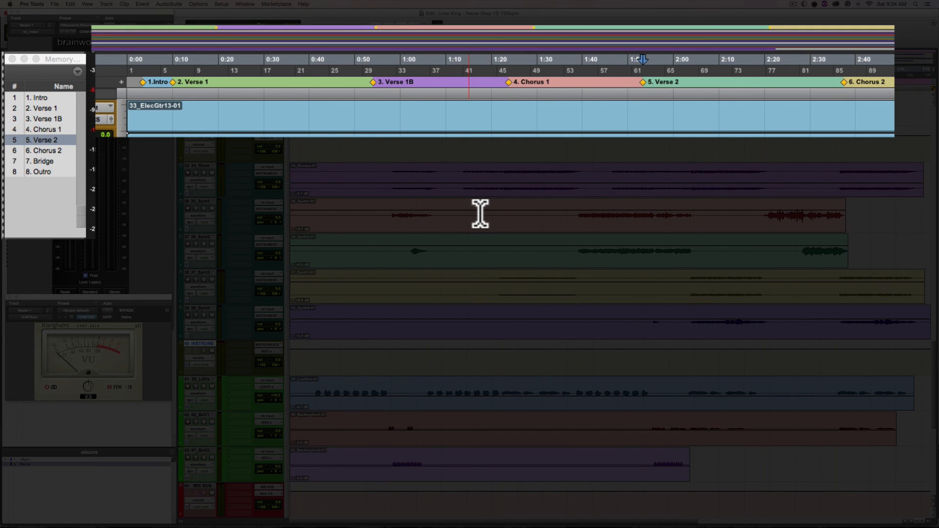
{"action": "key", "text": "KP_Decimal"}
{"action": "key", "text": "KP_Decimal"}
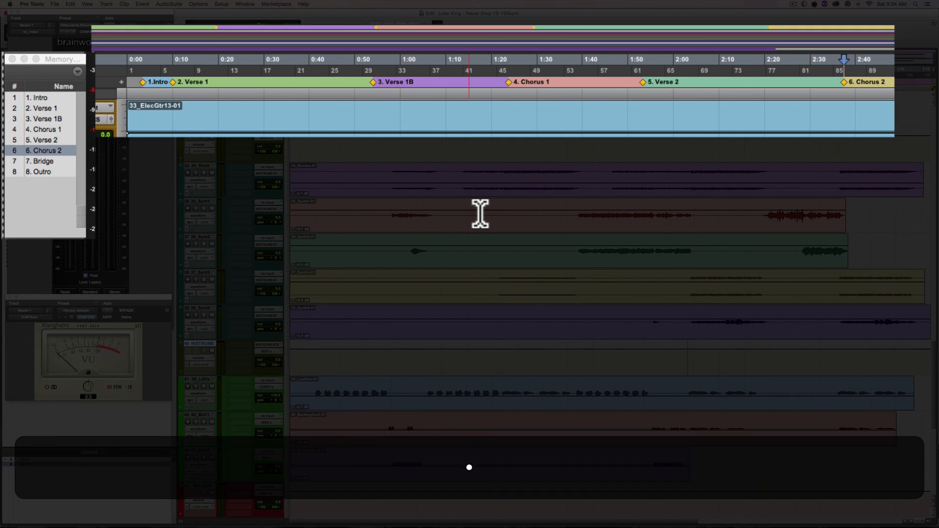
{"action": "left_click", "coordinate": [326, 182]}
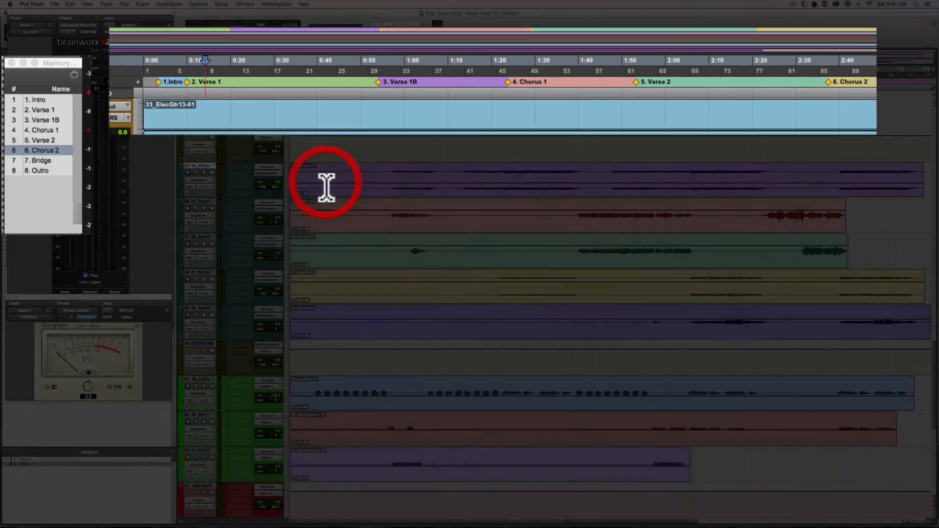
Play a short passage from early in Verse 1, and recall marker 7. Bridge by memory location number to audition its opening.
{"action": "key", "text": "space"}
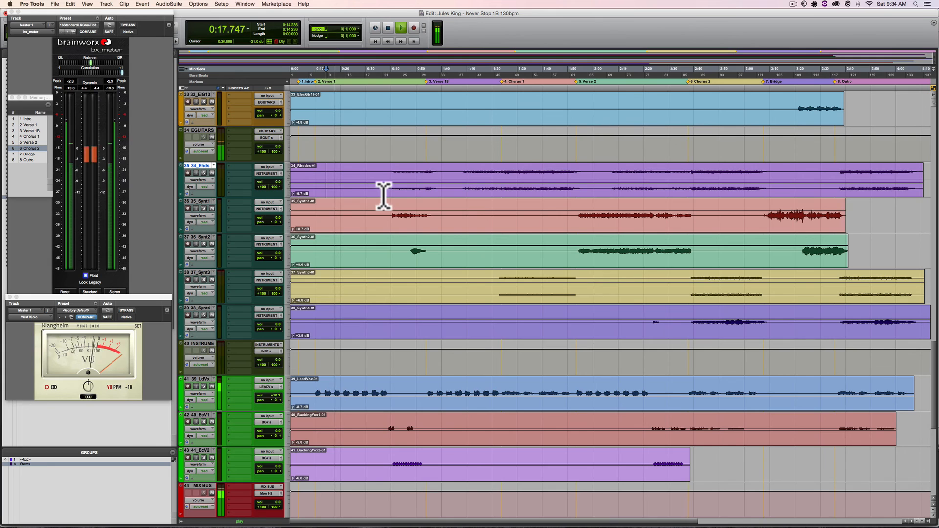
{"action": "key", "text": "space"}
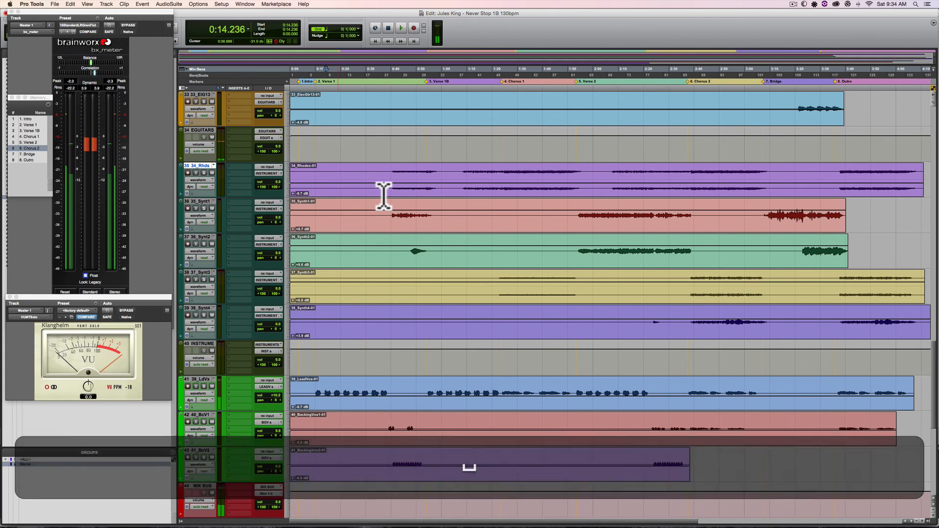
{"action": "key", "text": "period"}
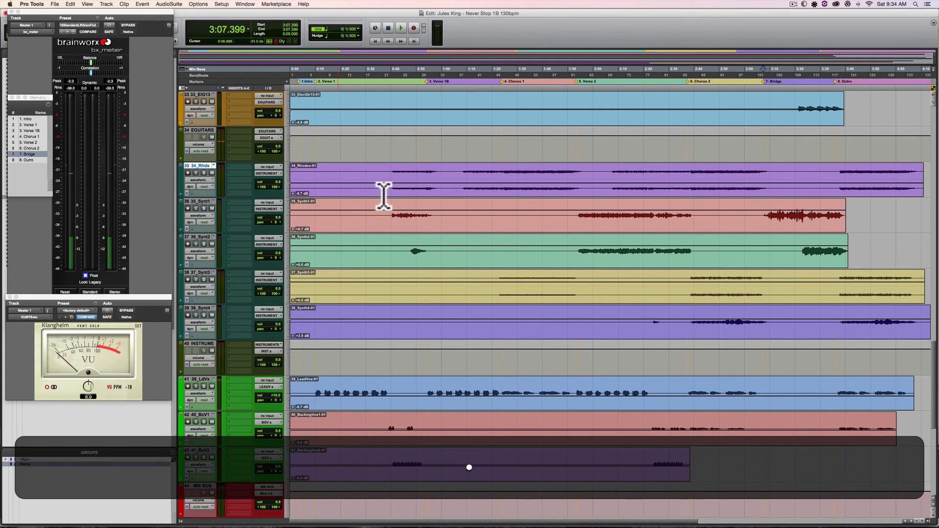
{"action": "key", "text": "space"}
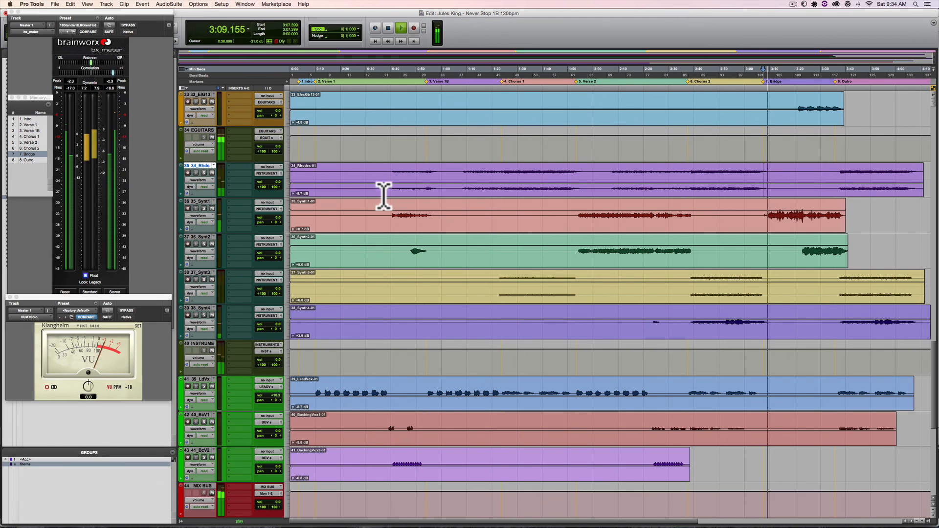
{"action": "key", "text": "space"}
Recall markers 8. Outro and 1. Intro by memory location number, playing a short passage from each and stopping playback.
{"action": "key", "text": "period"}
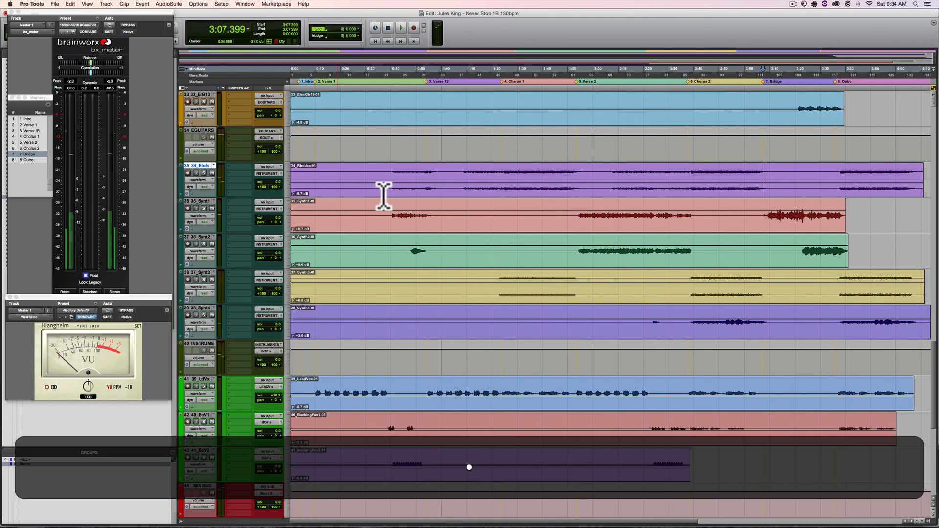
{"action": "key", "text": "period"}
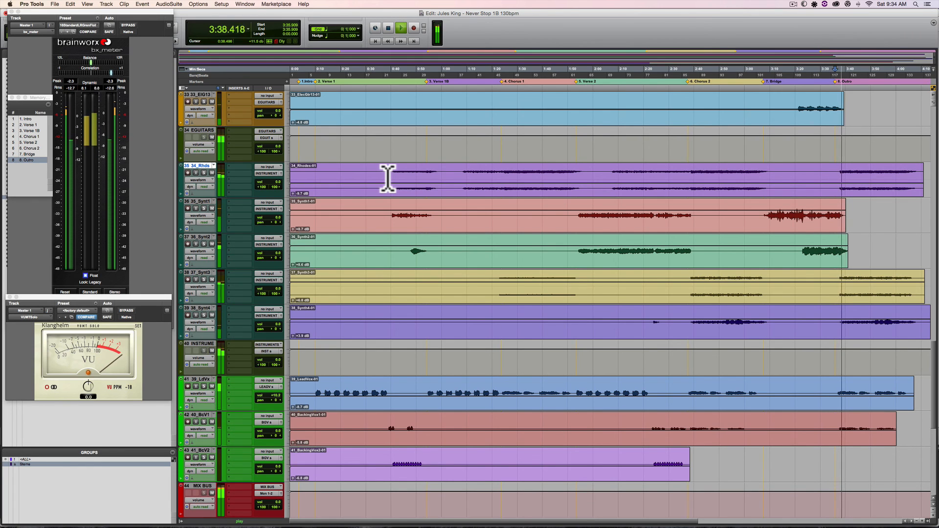
{"action": "key", "text": "space"}
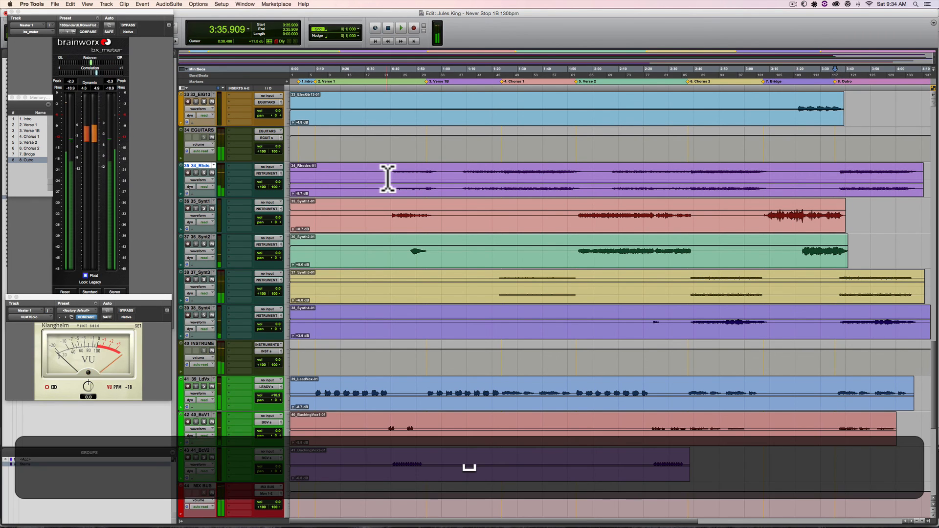
{"action": "key", "text": "."}
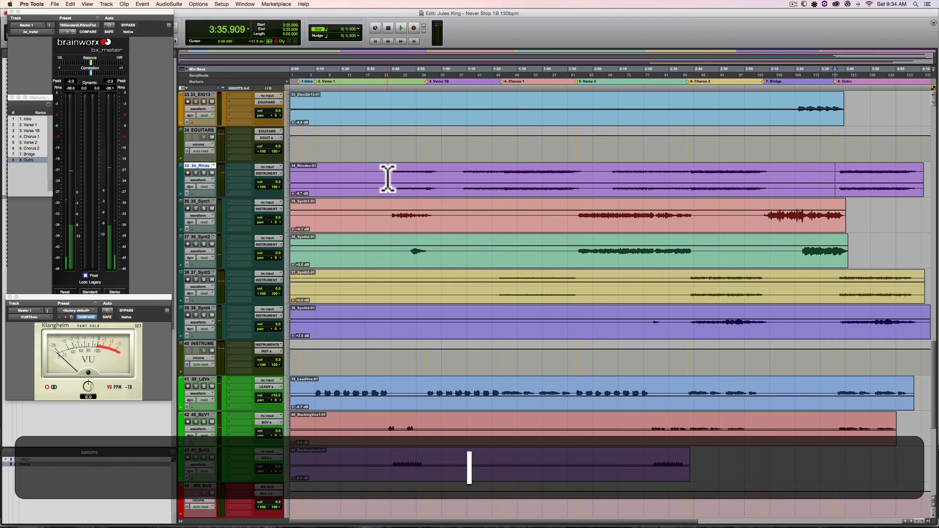
{"action": "key", "text": "period"}
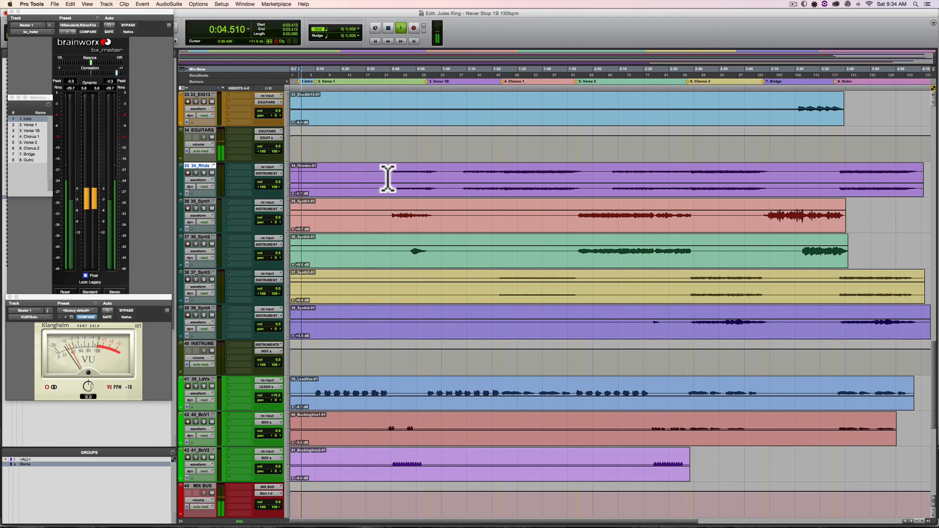
{"action": "key", "text": "space"}
Recall markers 2. Verse 1 and 3. Verse 1B by memory location number, briefly auditioning each section from its start.
{"action": "key", "text": "period"}
{"action": "key", "text": "period"}
{"action": "key", "text": "space"}
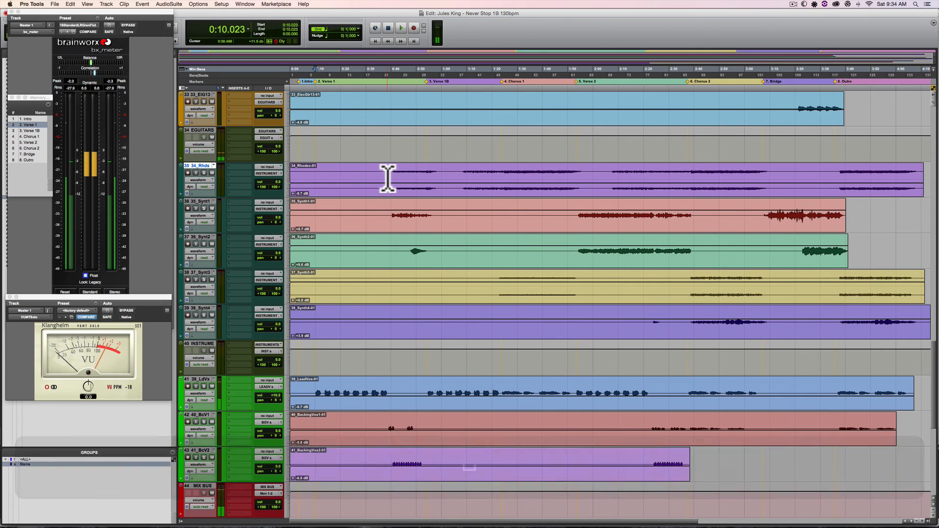
{"action": "key", "text": "period"}
{"action": "key", "text": "3"}
{"action": "key", "text": "period"}
{"action": "key", "text": "space"}
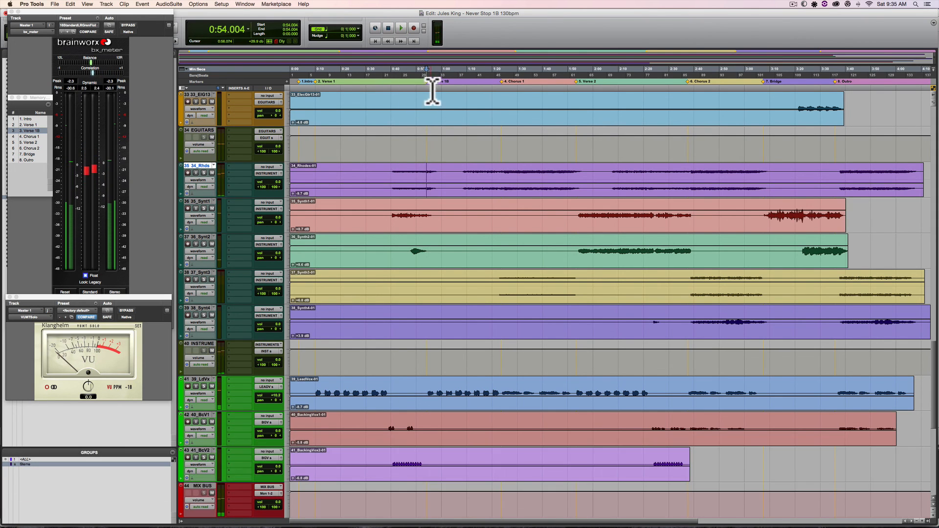
Open the 1. Intro marker's memory location settings for review, cancel without changes, and bring the Memory Locations window into focus.
{"action": "double_click", "coordinate": [28, 118]}
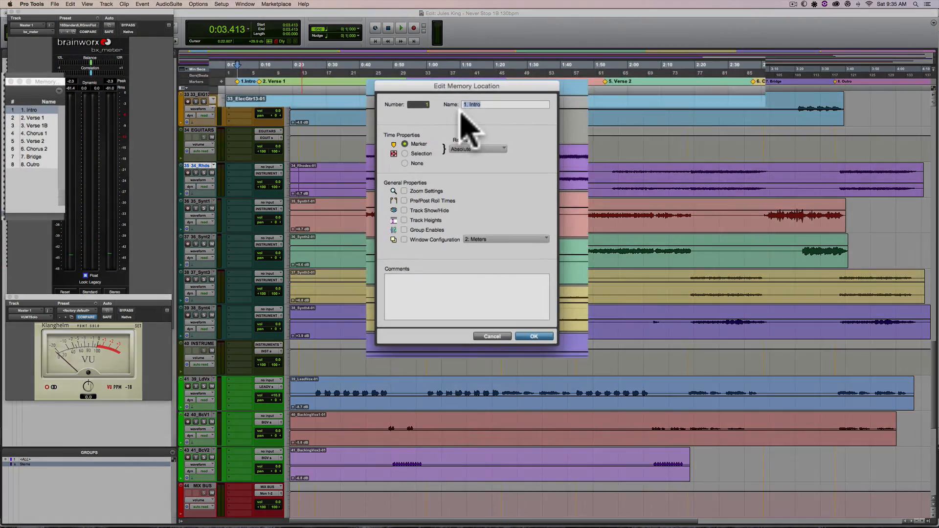
{"action": "left_click", "coordinate": [475, 132]}
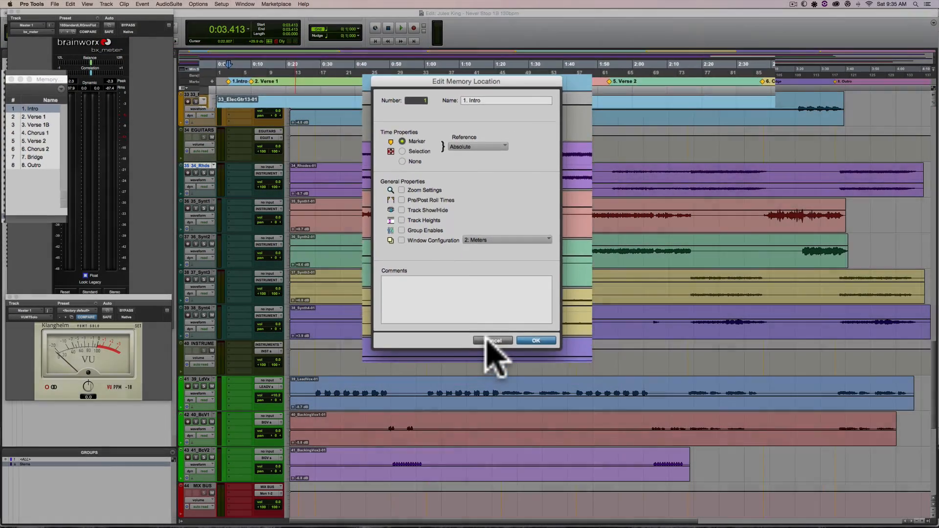
{"action": "left_click", "coordinate": [494, 466]}
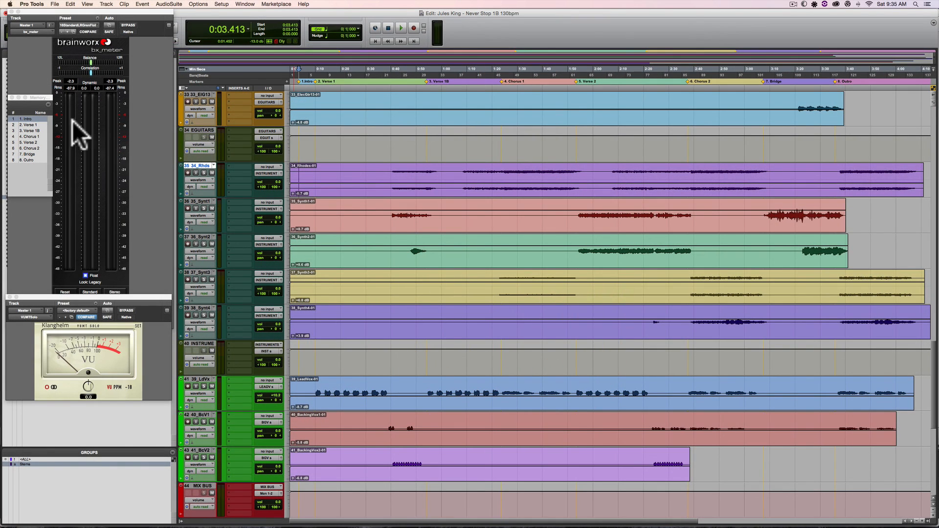
{"action": "left_click", "coordinate": [43, 97]}
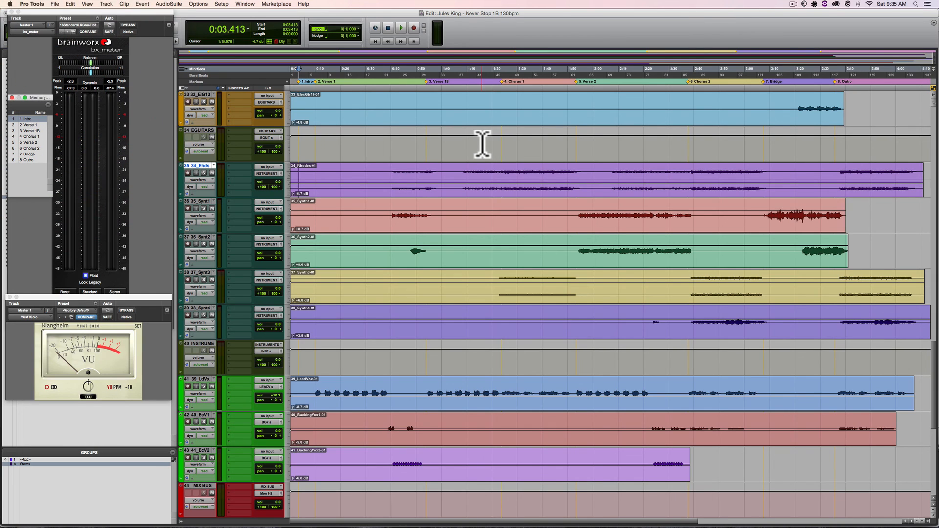